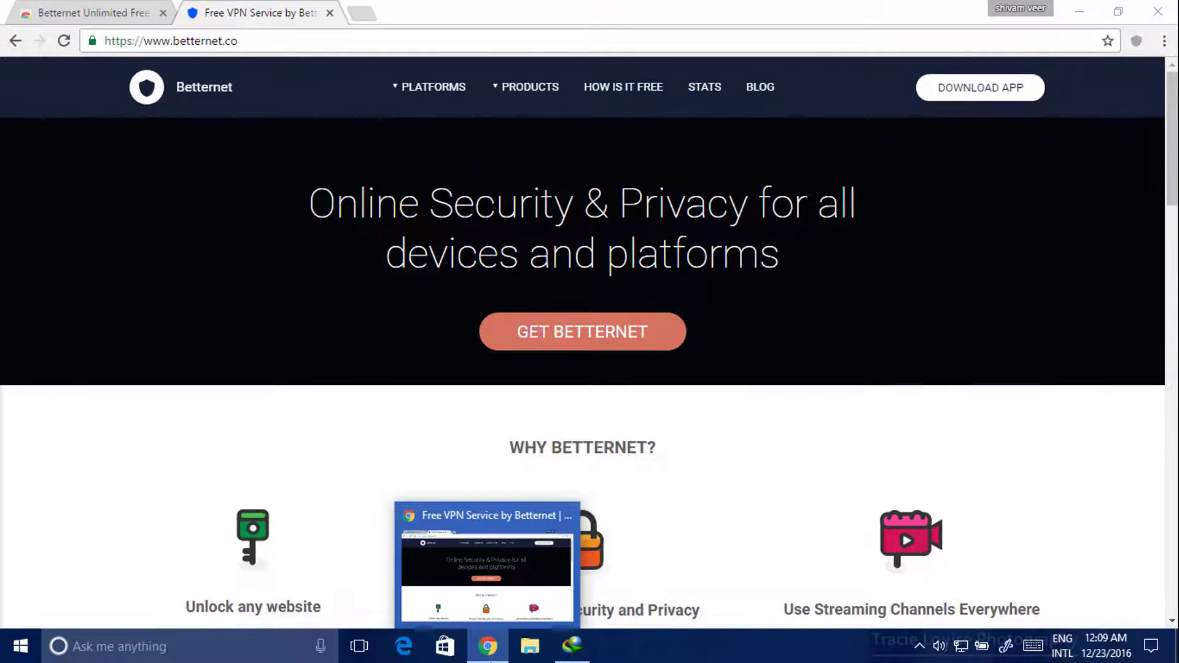
Step: Run the downloaded Betternet setup file from IDM's Download complete dialog to launch its installer
click(488, 646)
click(535, 569)
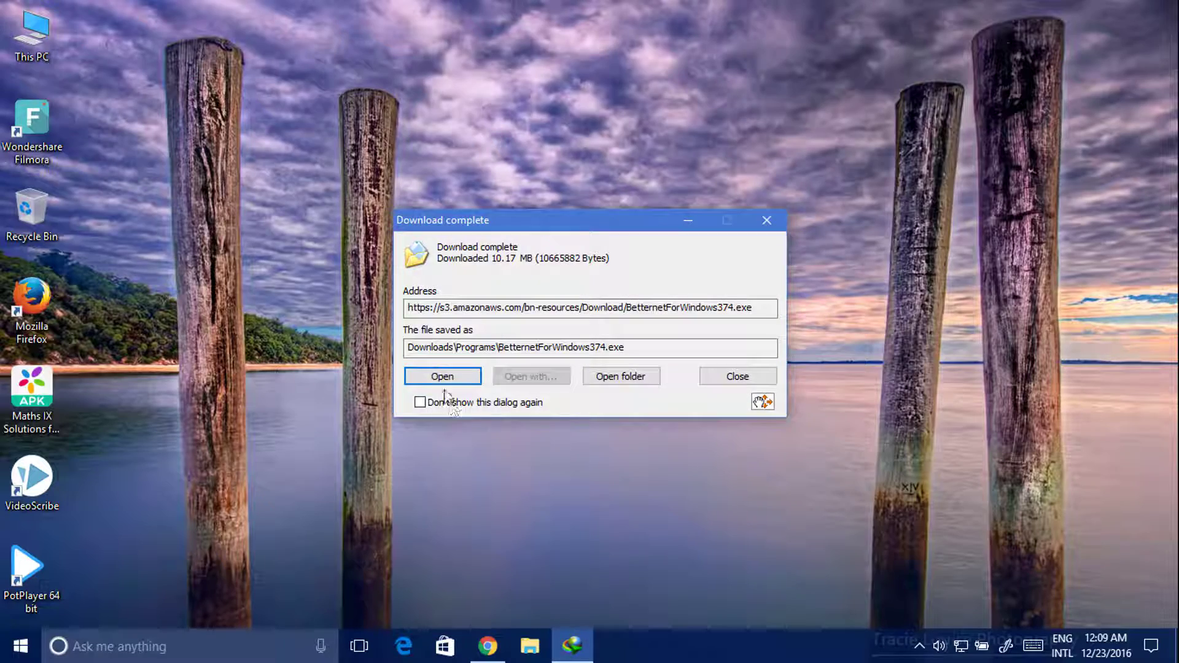
click(443, 376)
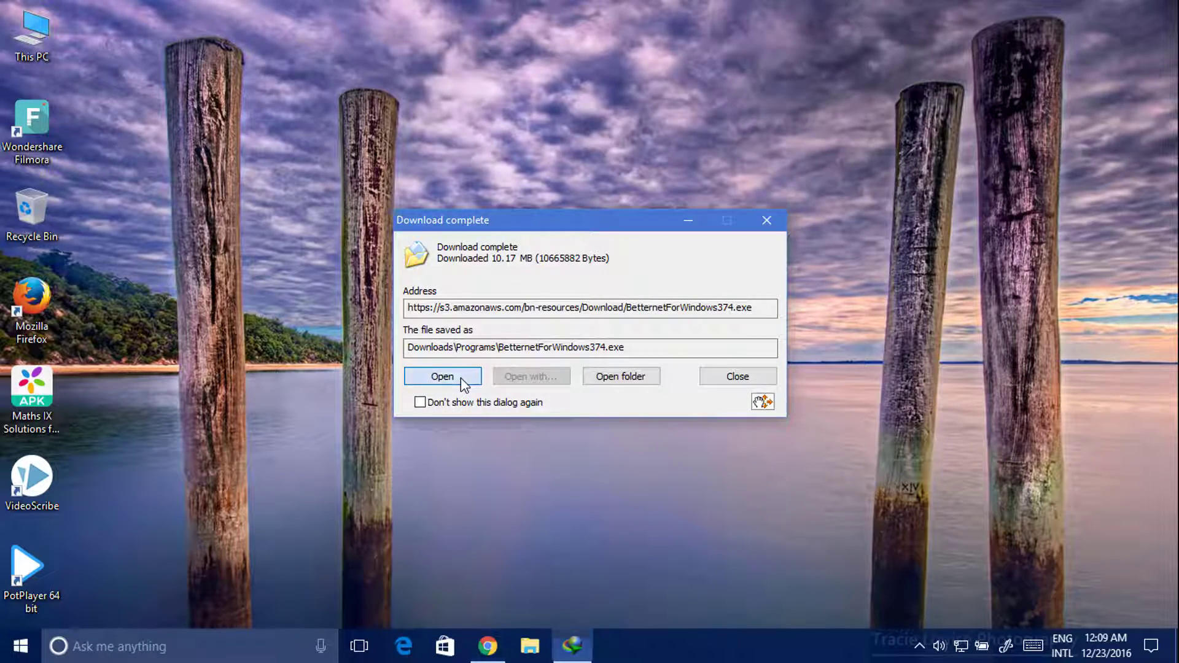
click(491, 646)
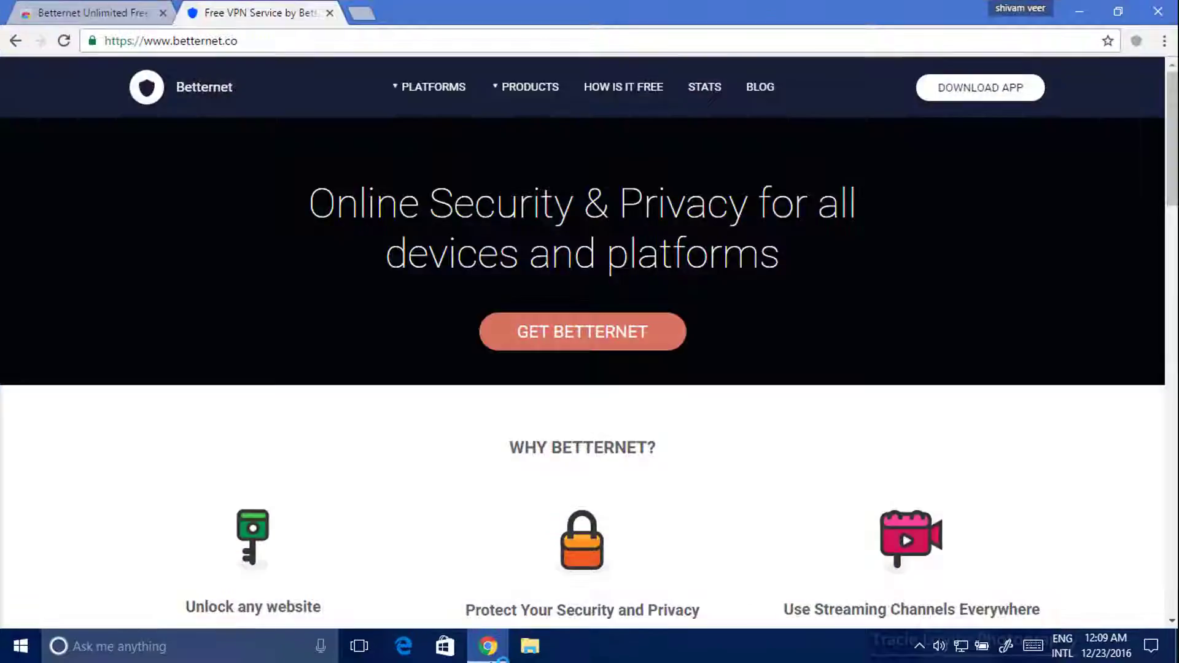
click(491, 646)
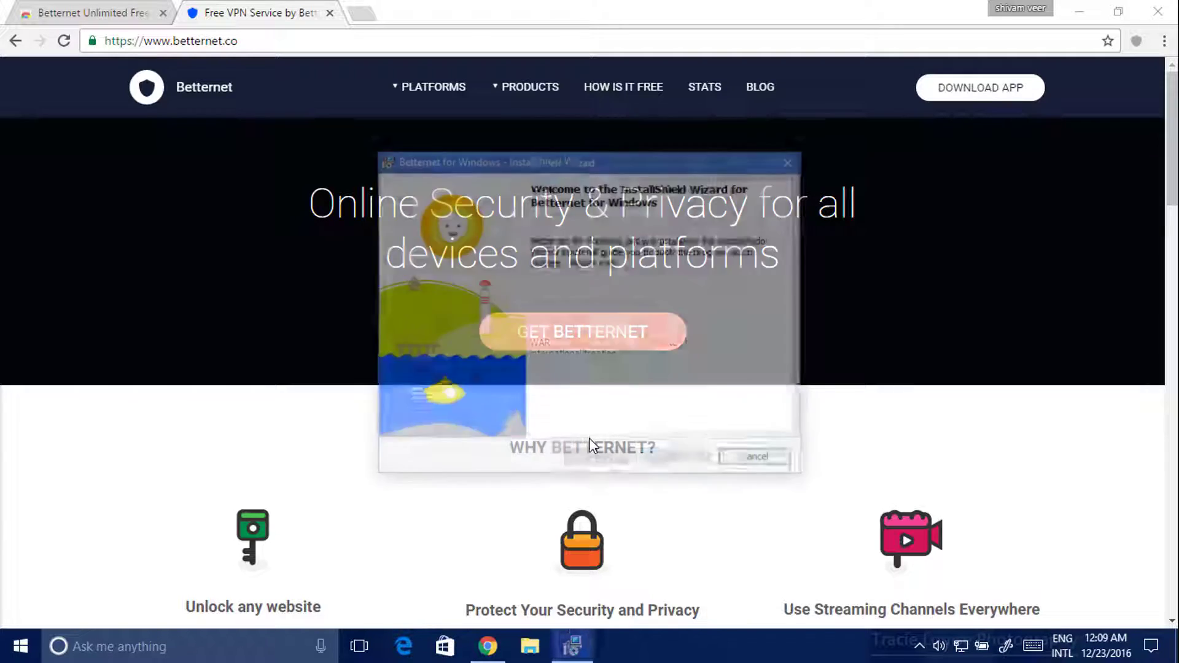
Step: Install Betternet for Windows, approving the TAP network adapter driver, and finish the wizard
click(665, 461)
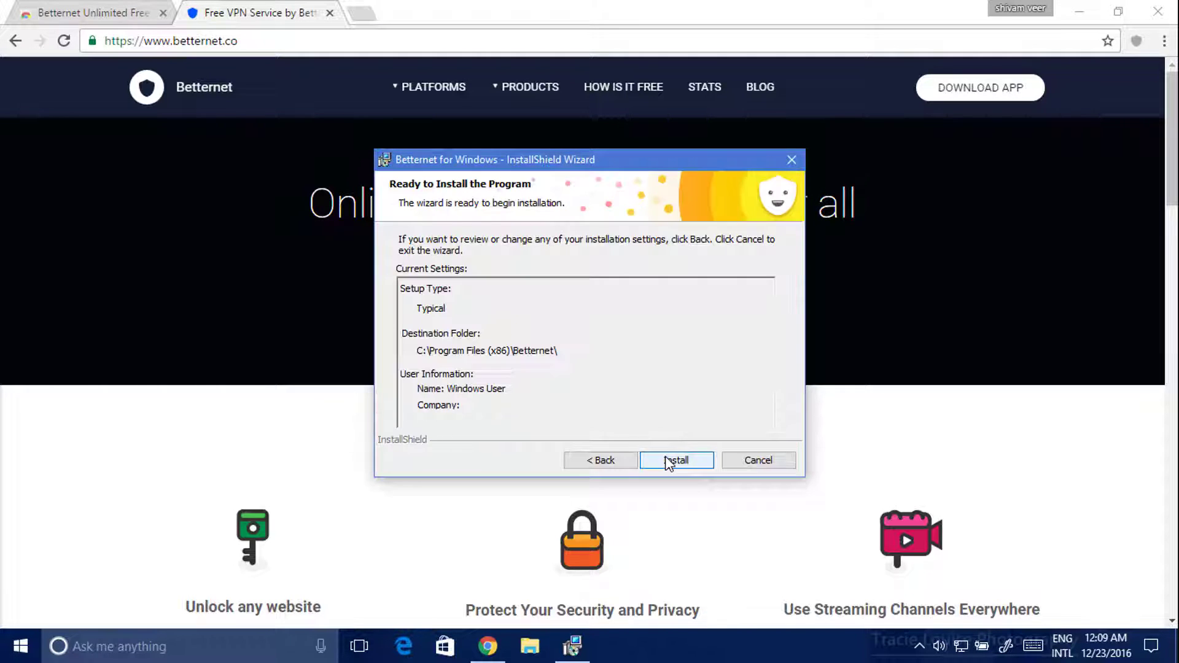
click(665, 459)
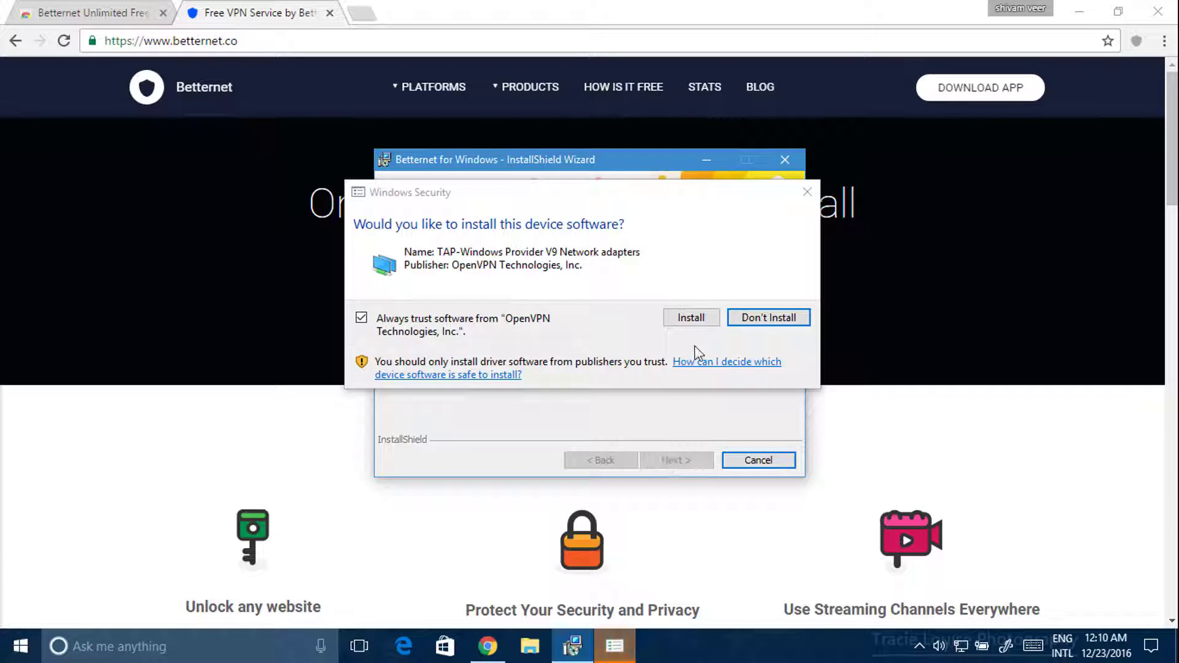
click(692, 318)
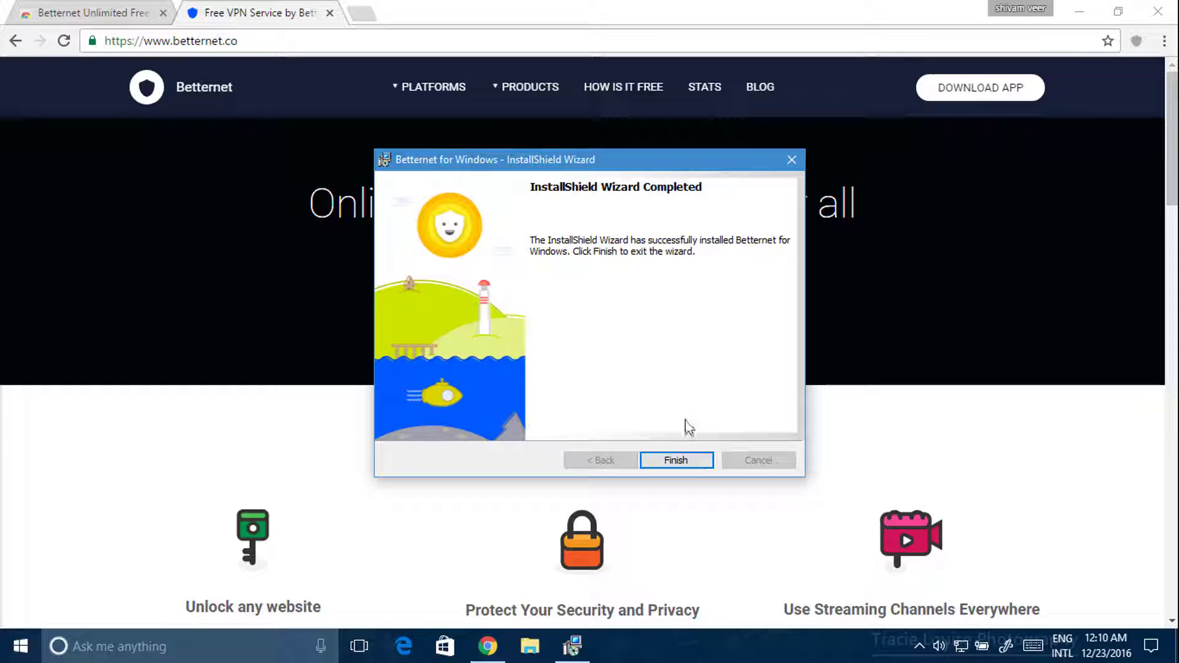
click(675, 464)
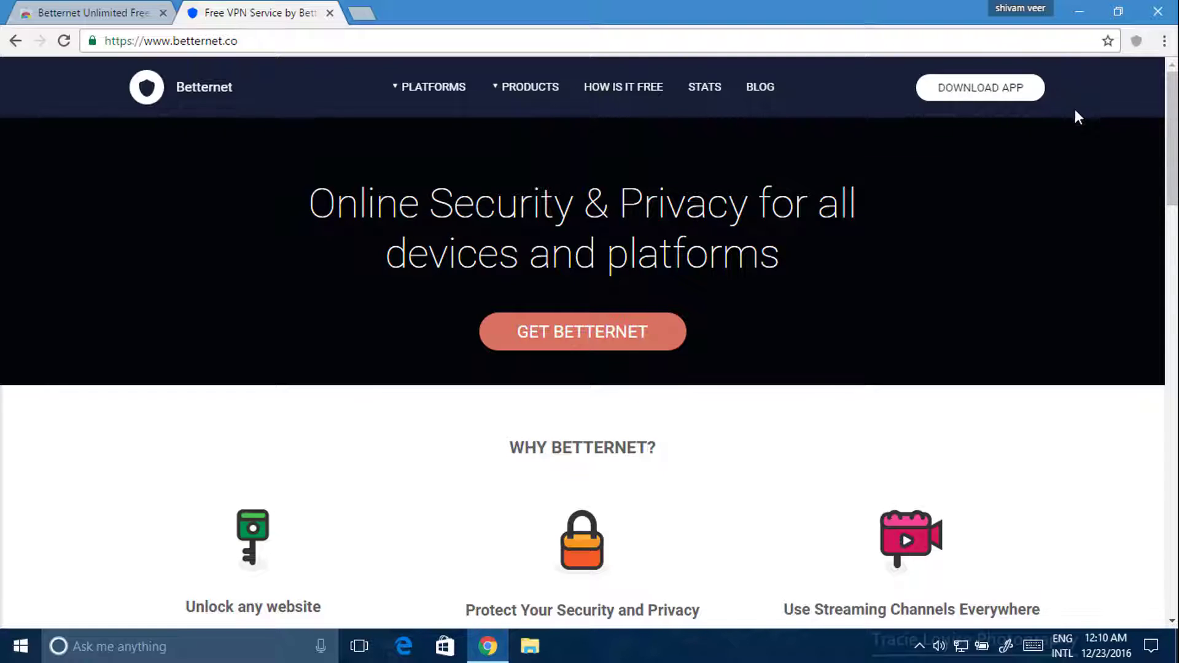
Step: Open Betternet from the tray, attempt a connection, and view its settings (version 3.7.4)
click(1081, 23)
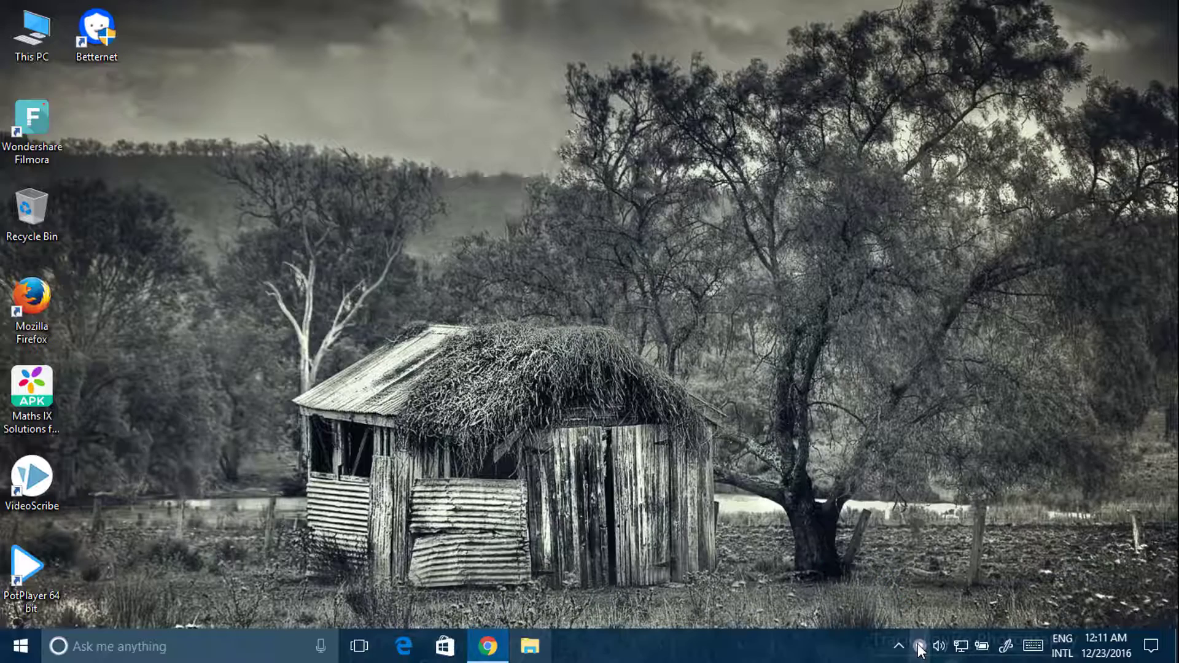
click(919, 646)
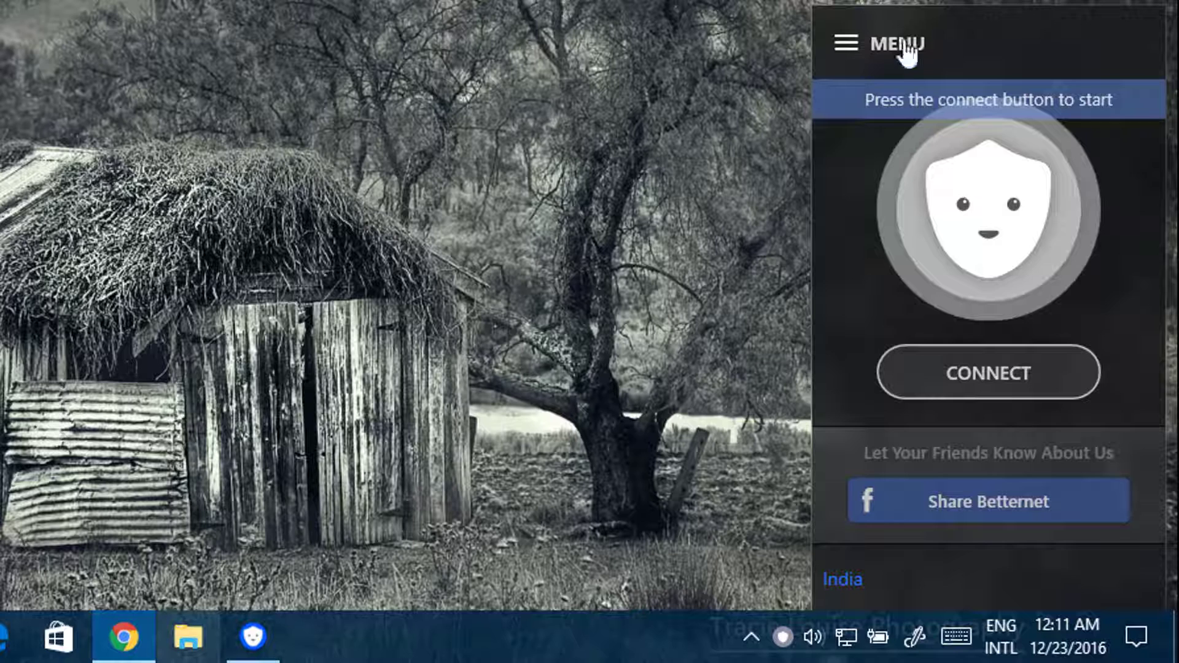
click(982, 371)
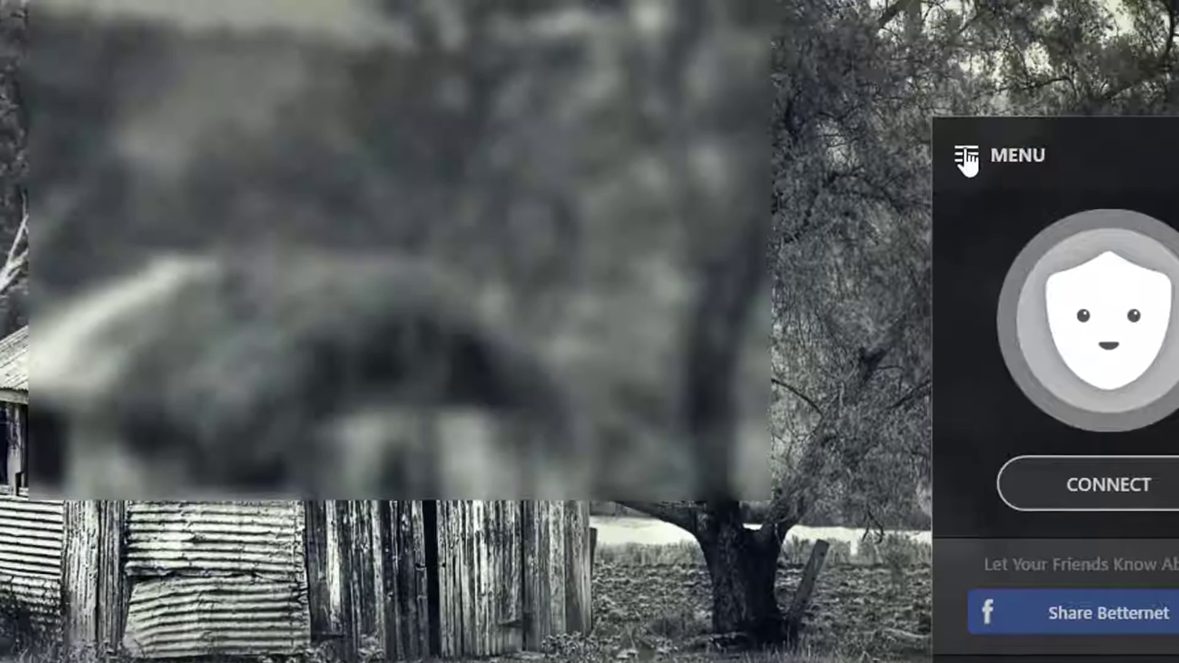
click(846, 49)
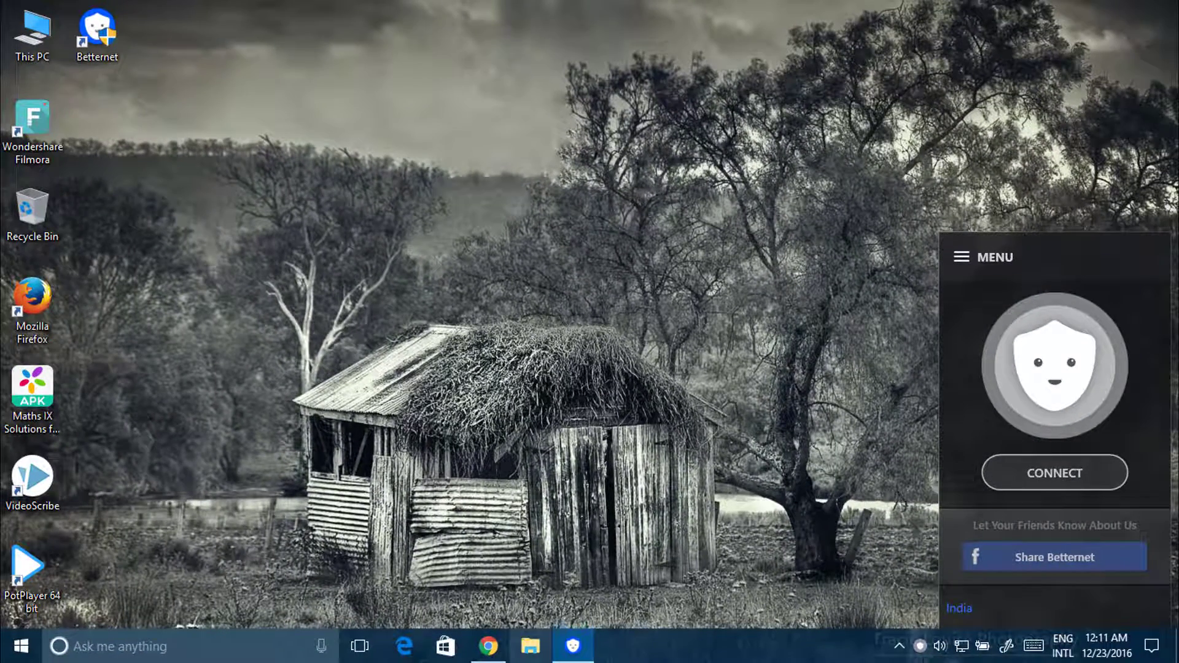
Step: Exit Betternet from its tray icon menu, then launch Task Manager from the taskbar menu
right_click(919, 645)
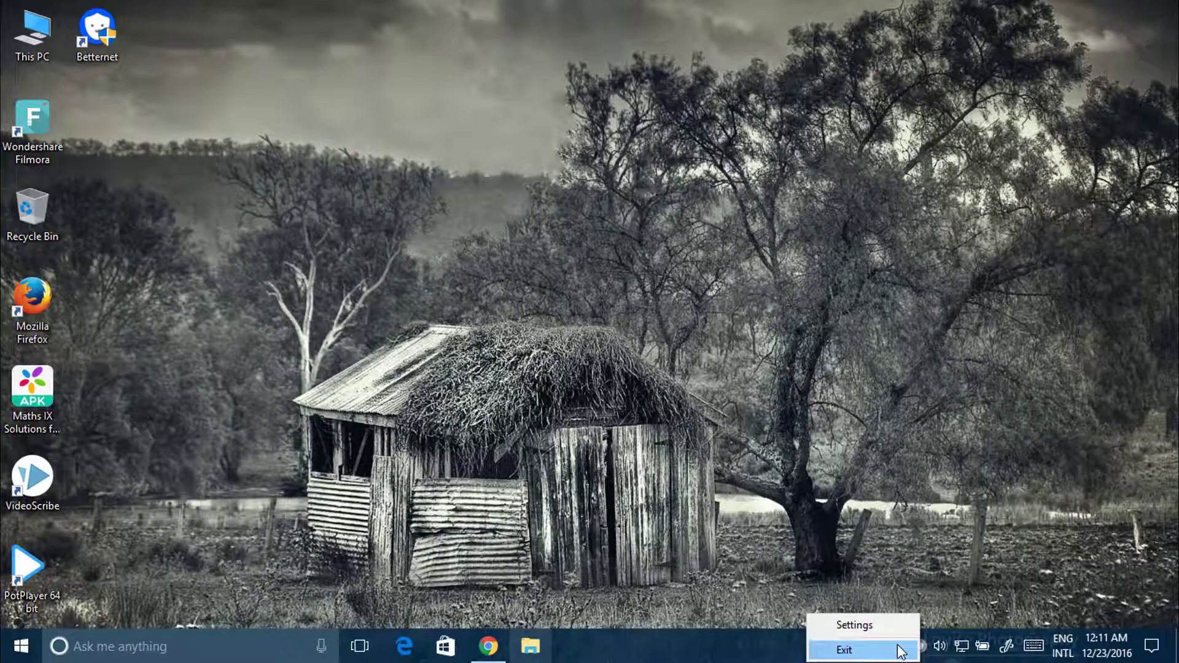
click(877, 653)
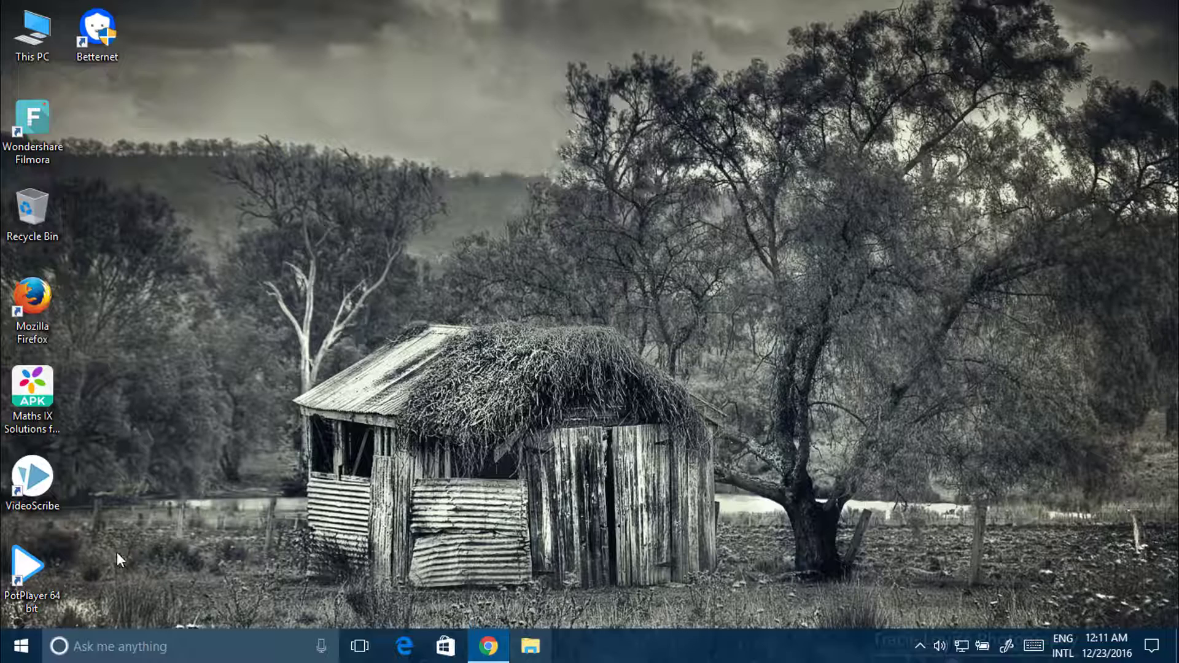
right_click(529, 179)
click(482, 139)
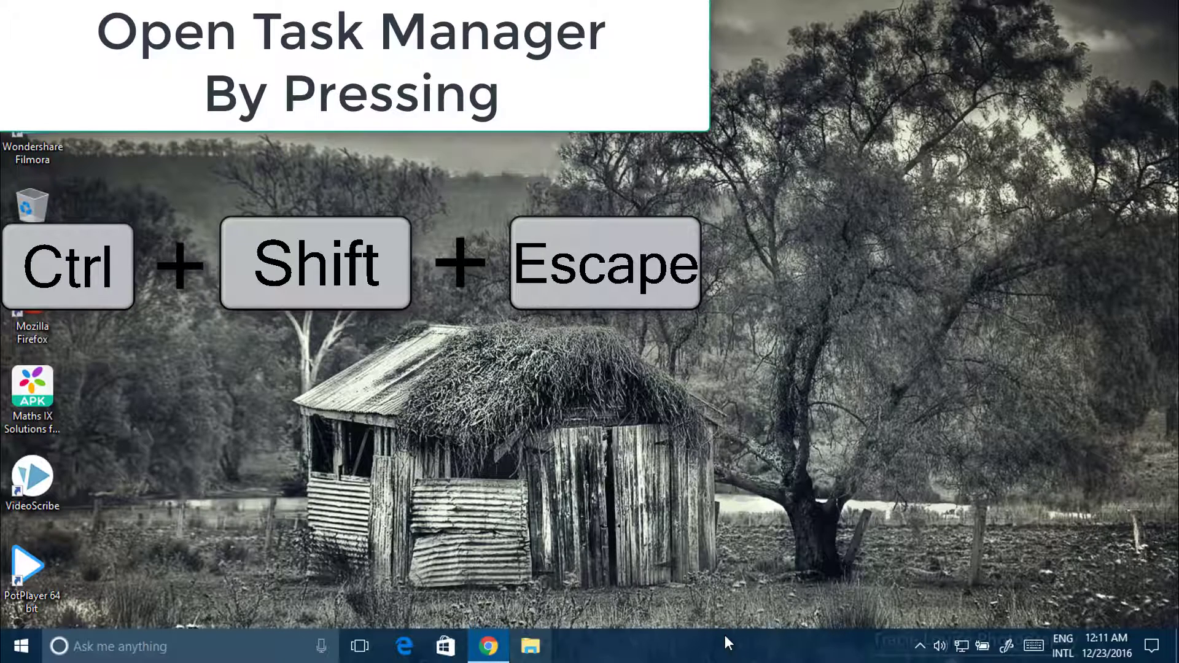
right_click(725, 636)
click(780, 550)
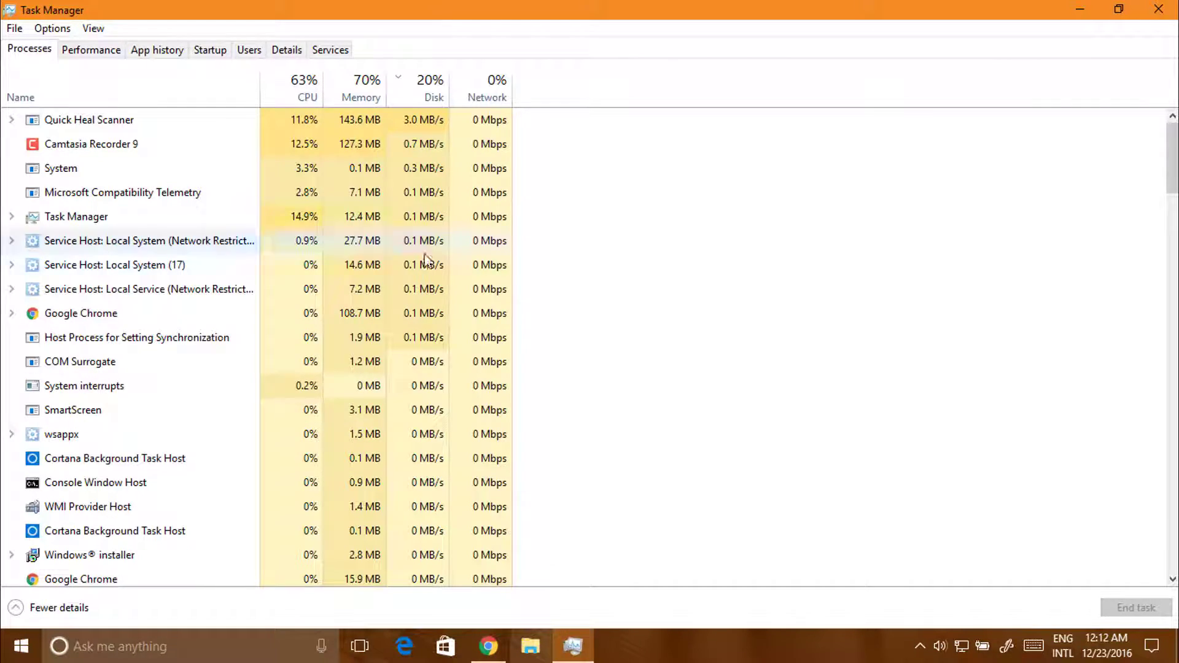
Step: Browse Task Manager's process list, selecting Console Window Host, Camtasia Recorder and Quick Heal entries
scroll(347, 428, down, 1)
scroll(346, 425, down, 2)
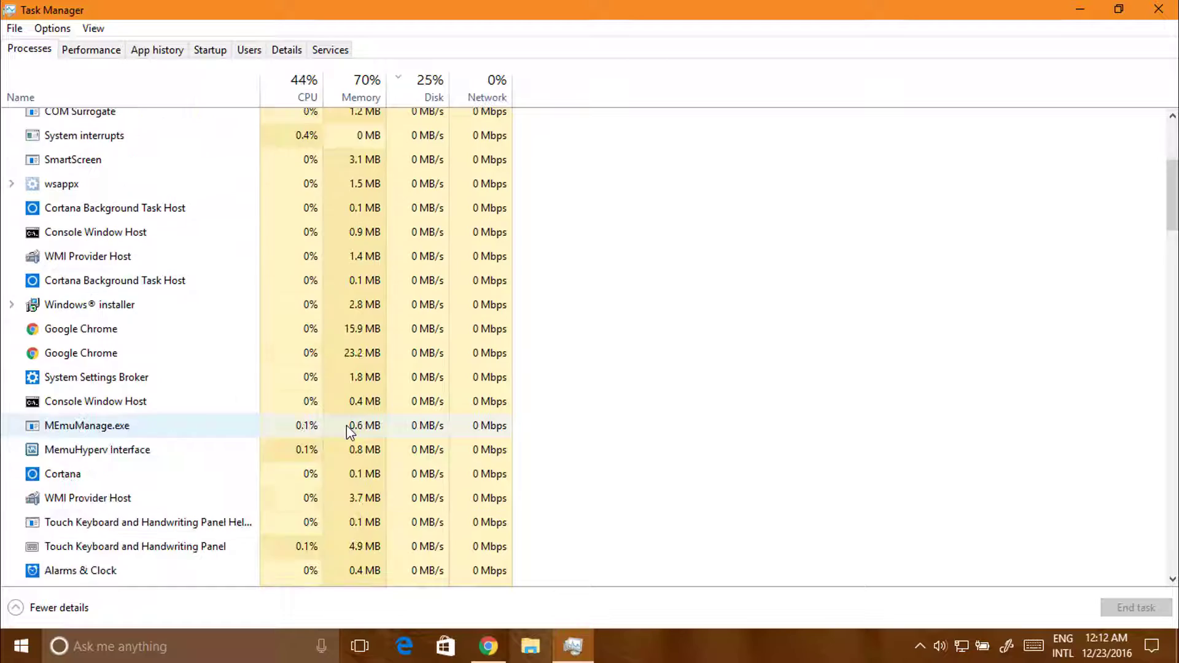
scroll(347, 425, down, 2)
scroll(347, 425, down, 1)
scroll(346, 425, down, 2)
scroll(346, 425, down, 1)
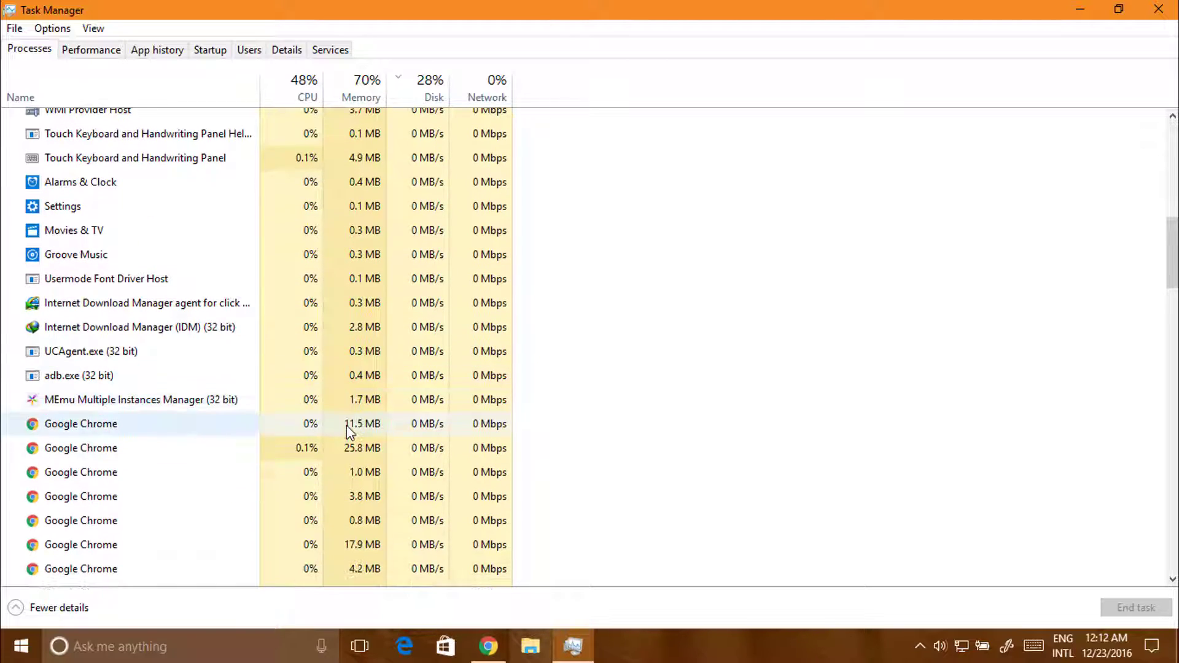
scroll(346, 425, down, 3)
scroll(346, 425, down, 1)
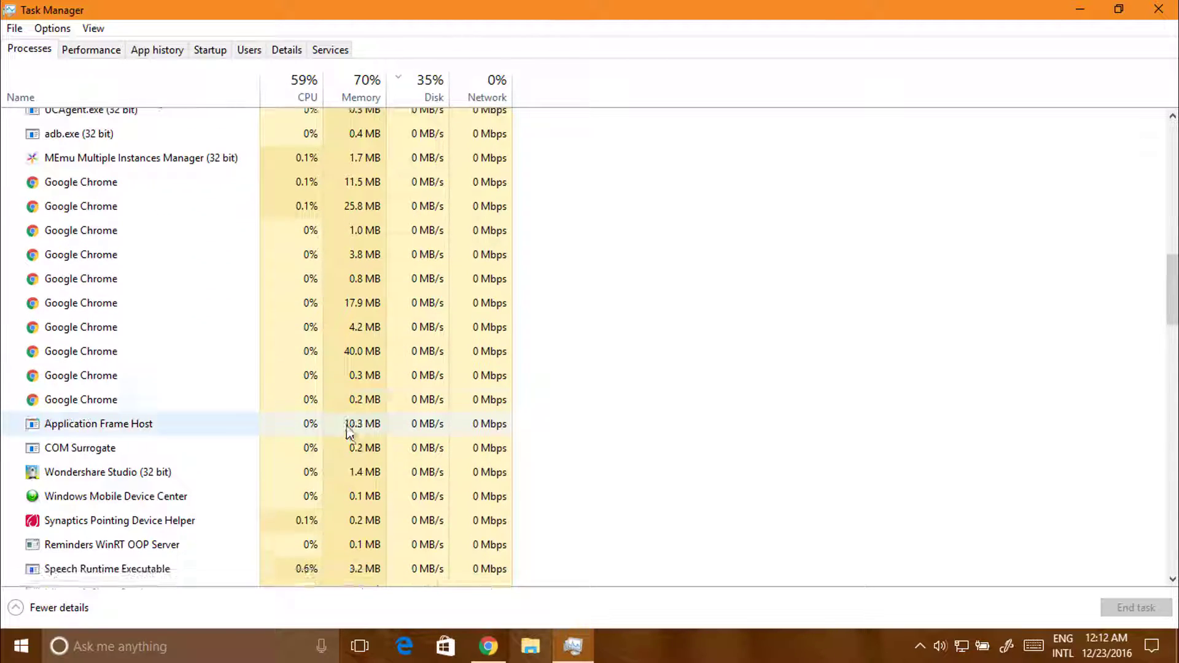
scroll(346, 425, down, 1)
scroll(346, 425, down, 1)
scroll(346, 428, up, 1)
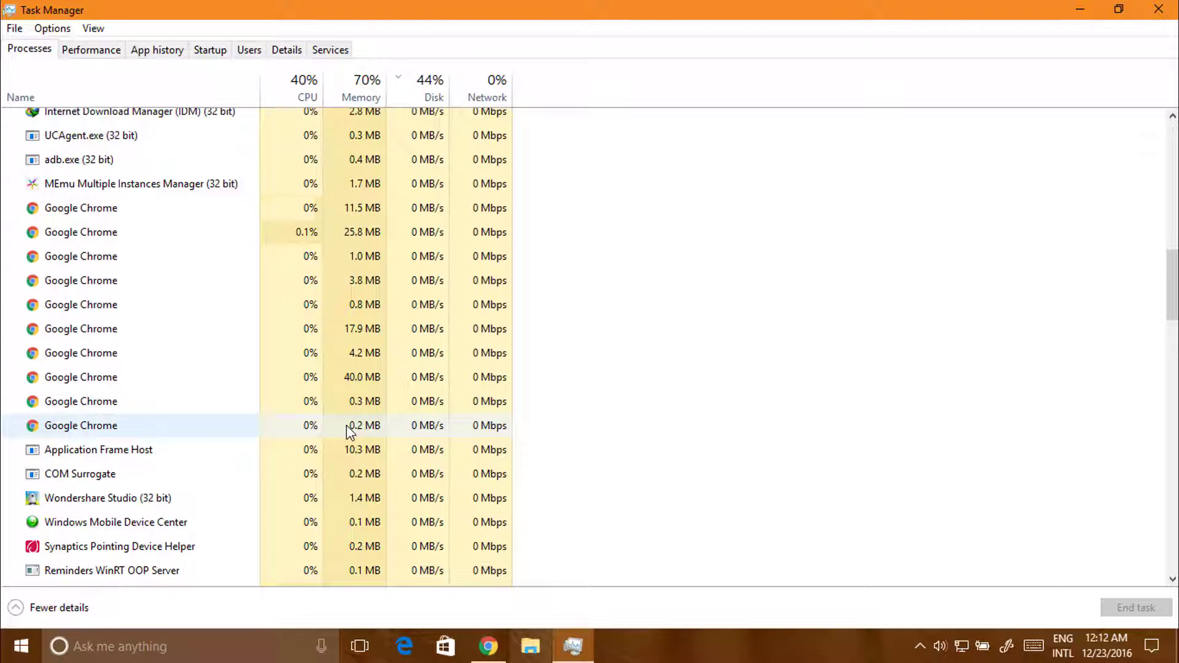
scroll(347, 428, up, 12)
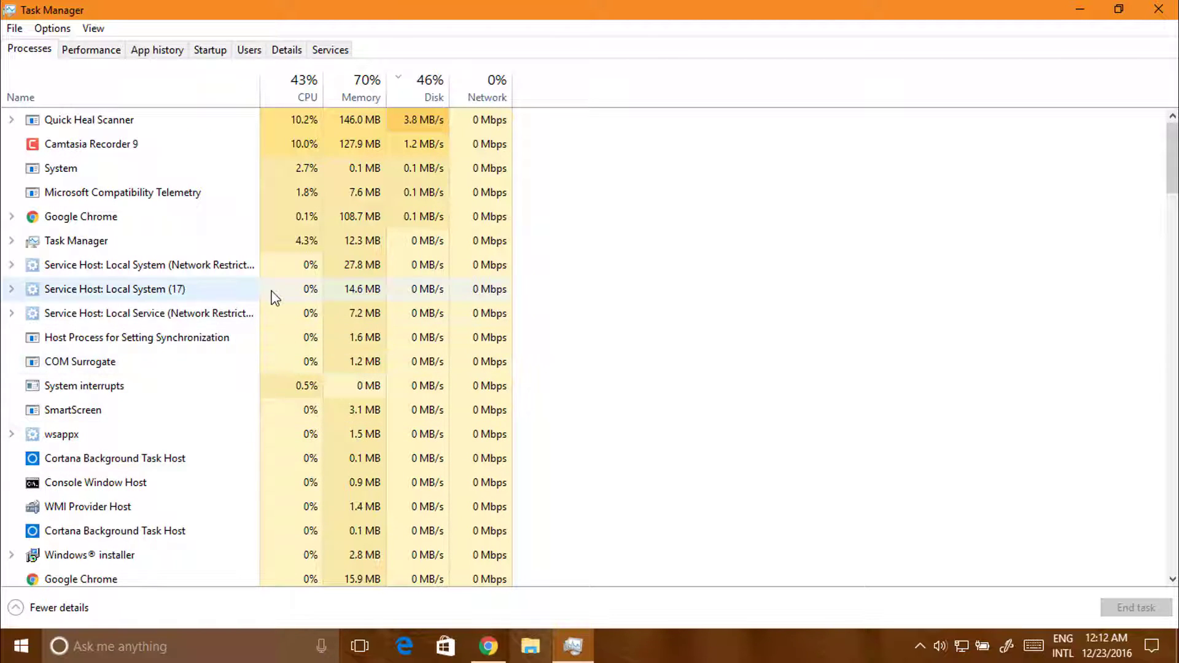
click(230, 482)
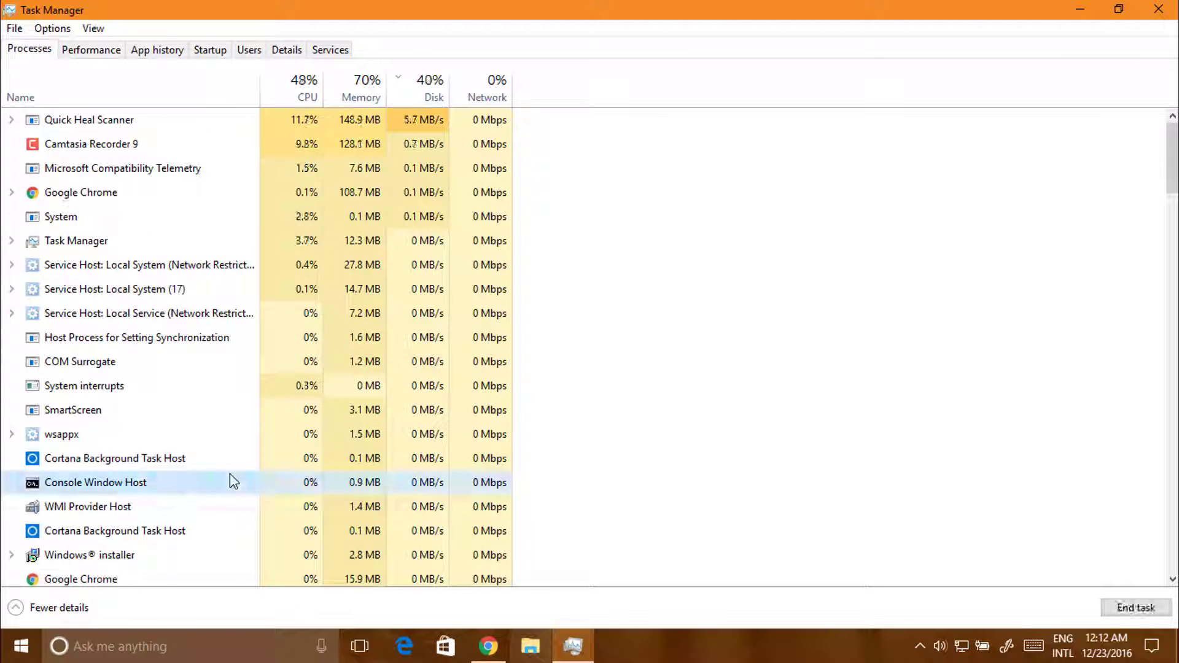
scroll(230, 475, down, 1)
scroll(230, 475, down, 2)
scroll(230, 475, down, 1)
scroll(230, 474, up, 1)
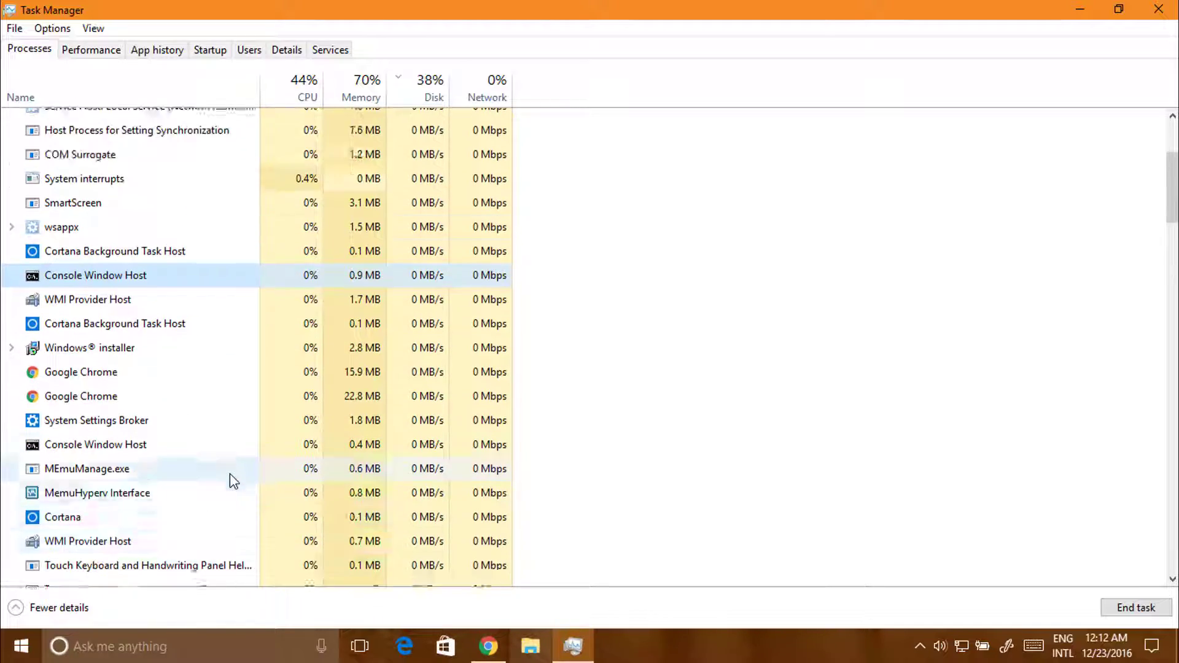
scroll(230, 478, up, 2)
scroll(231, 482, up, 1)
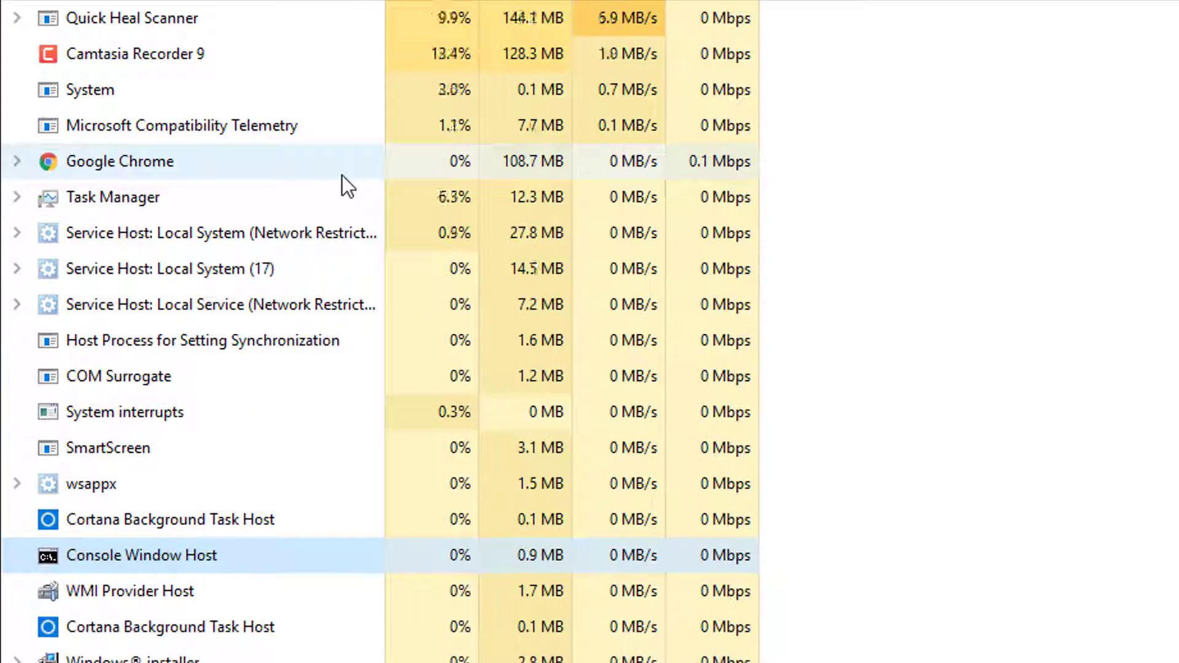
click(337, 61)
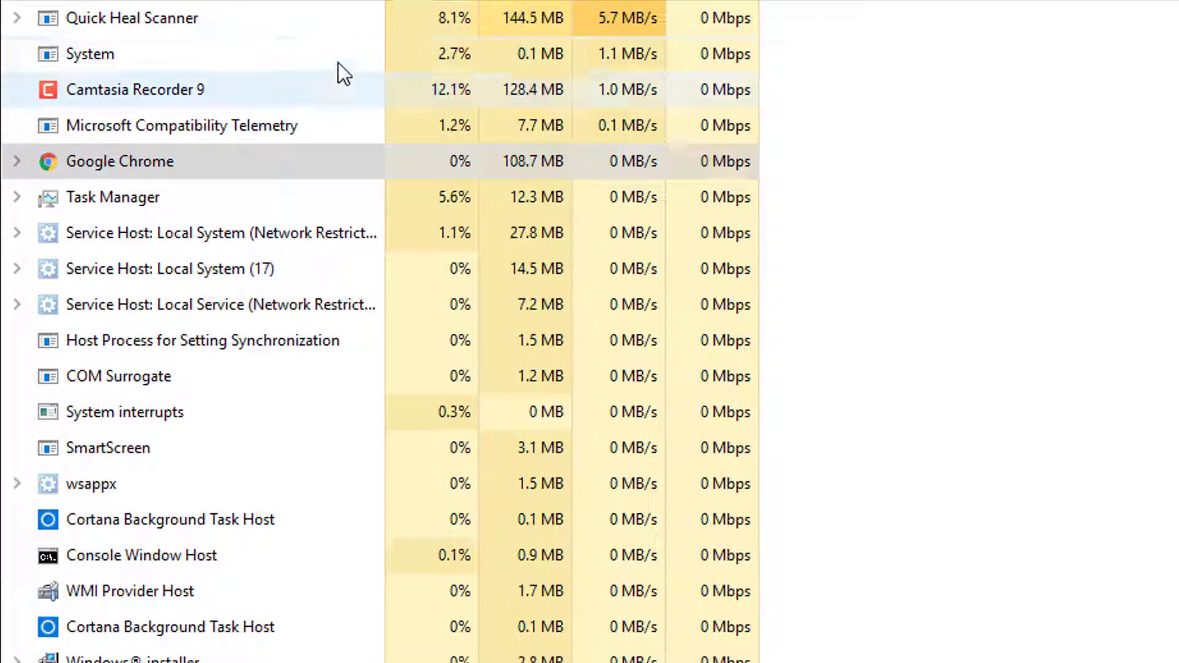
click(347, 24)
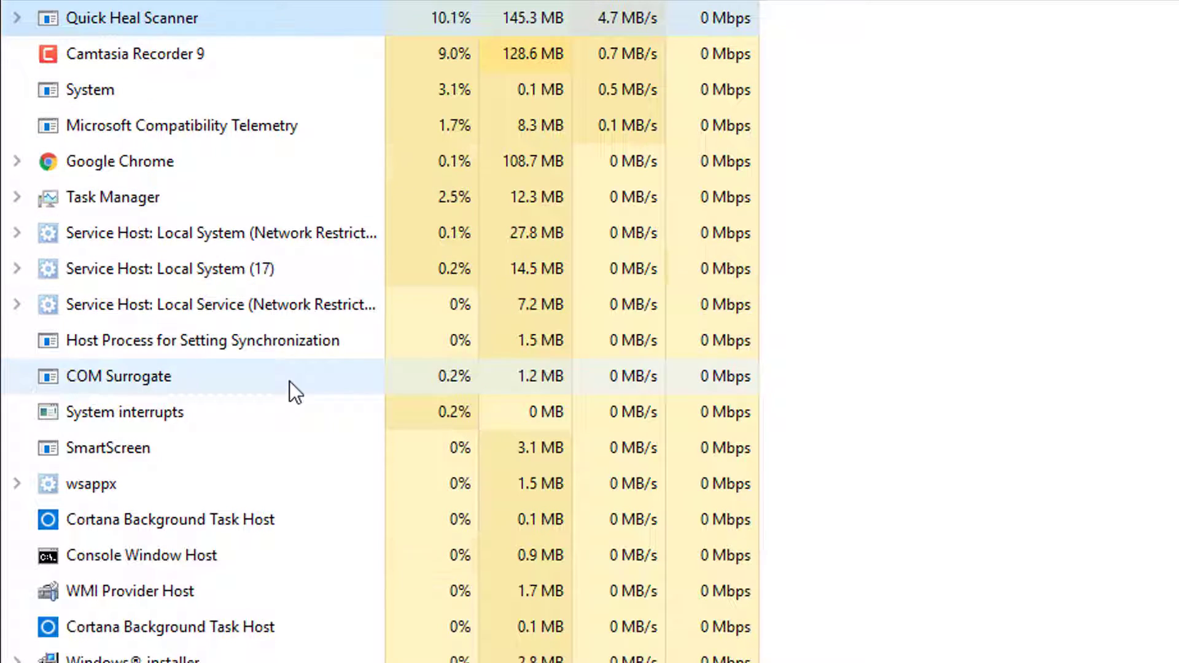
Step: Scroll down past Internet Download Manager and MEmu to reach the Google Chrome processes
scroll(289, 382, down, 1)
scroll(289, 382, down, 1)
scroll(289, 382, down, 1)
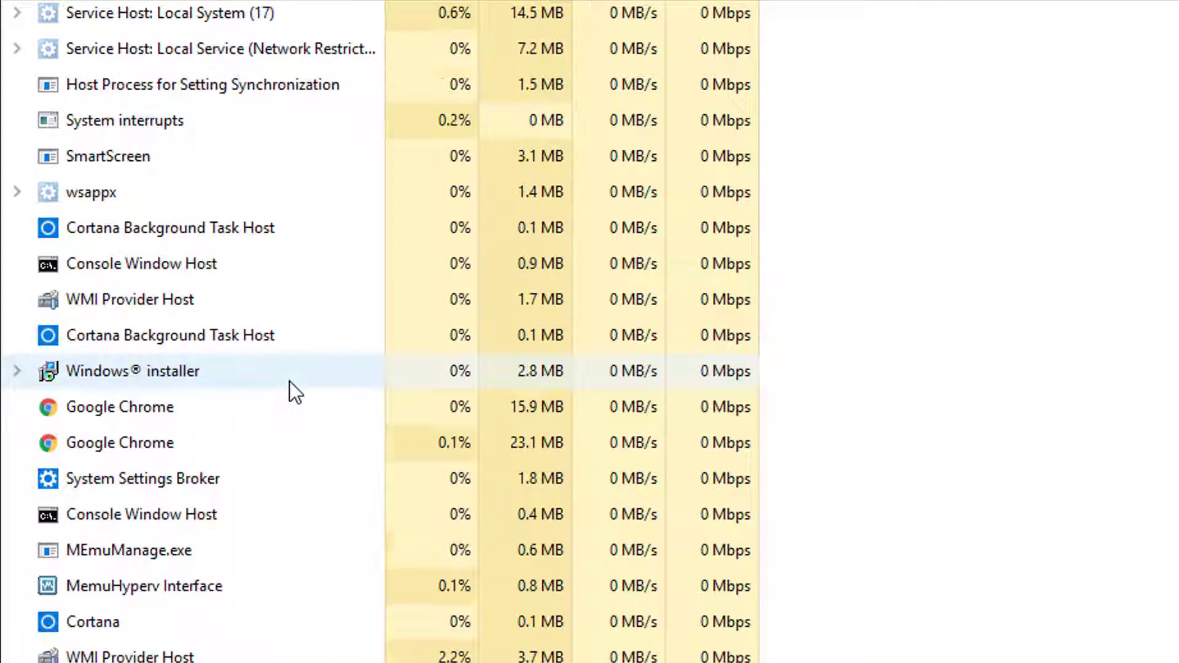
scroll(290, 381, down, 1)
scroll(289, 381, down, 1)
scroll(290, 381, down, 1)
scroll(289, 381, down, 1)
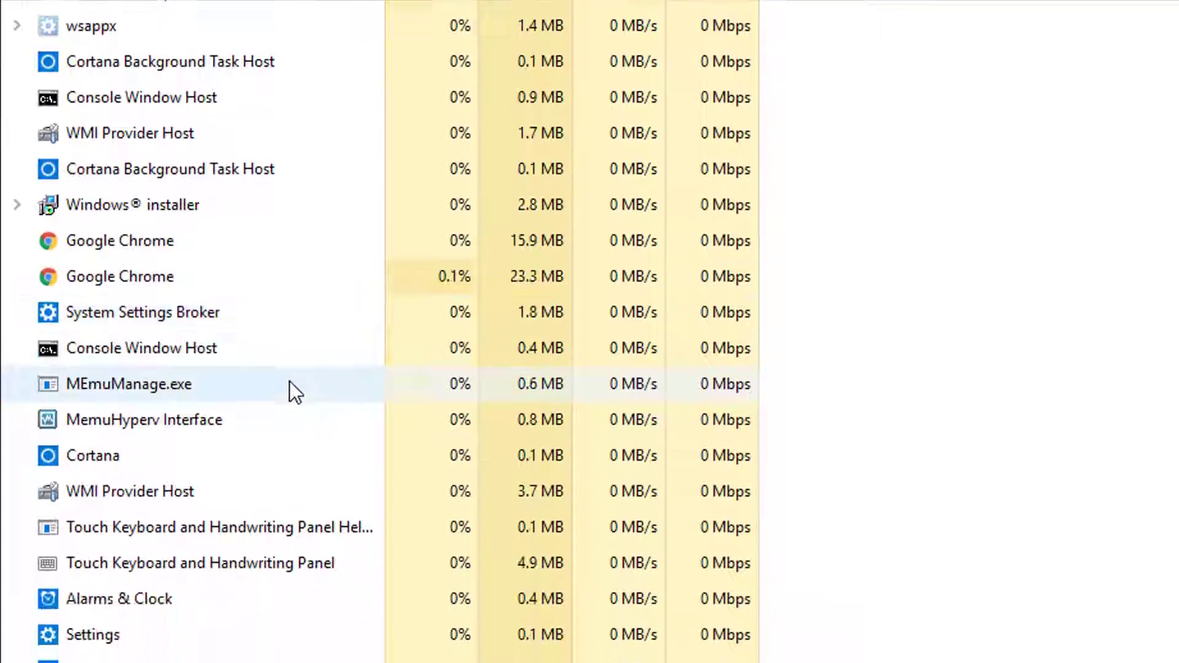
scroll(289, 380, down, 1)
scroll(290, 381, down, 1)
scroll(289, 381, down, 2)
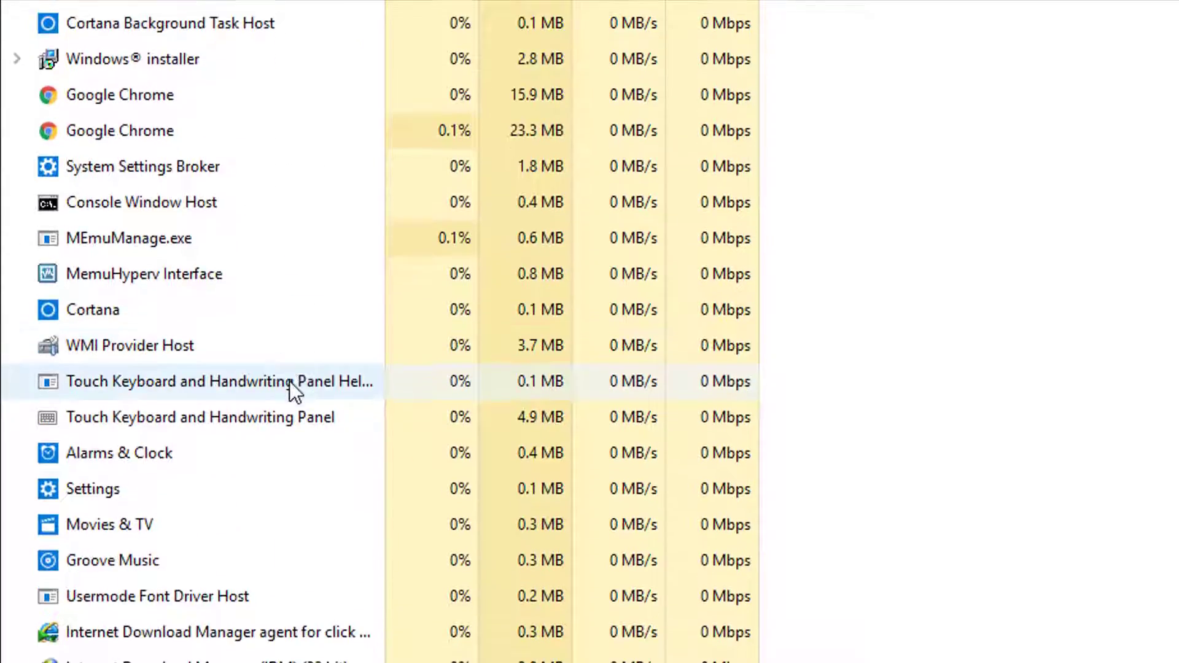
scroll(290, 389, down, 2)
scroll(310, 279, down, 3)
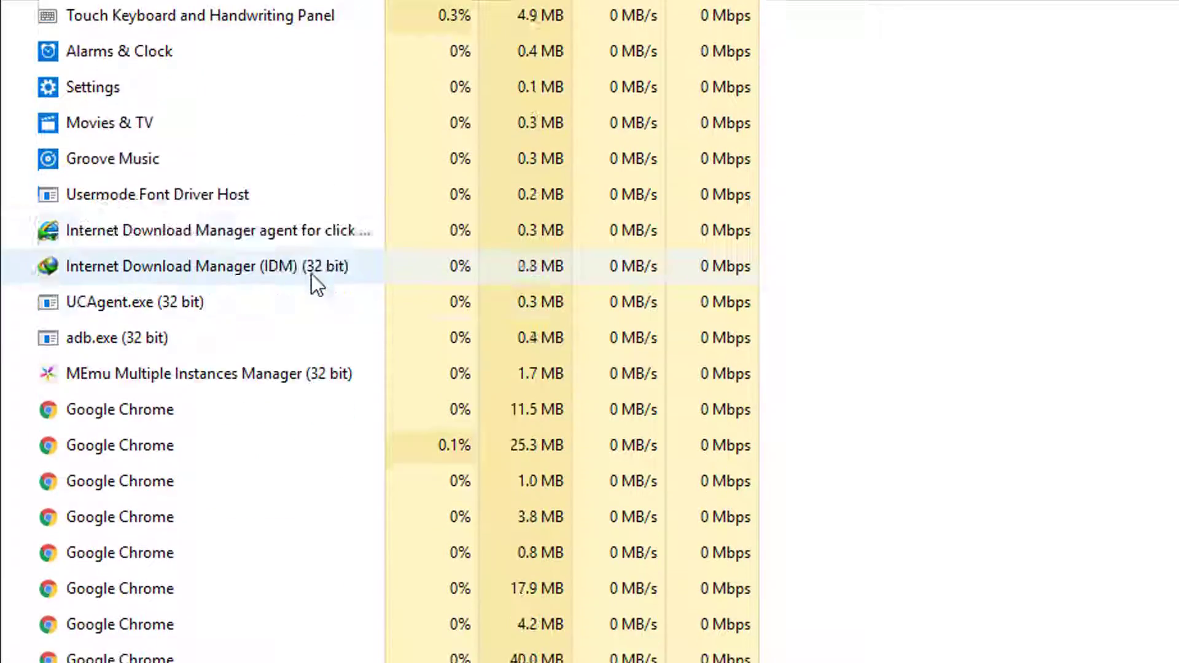
scroll(310, 280, down, 3)
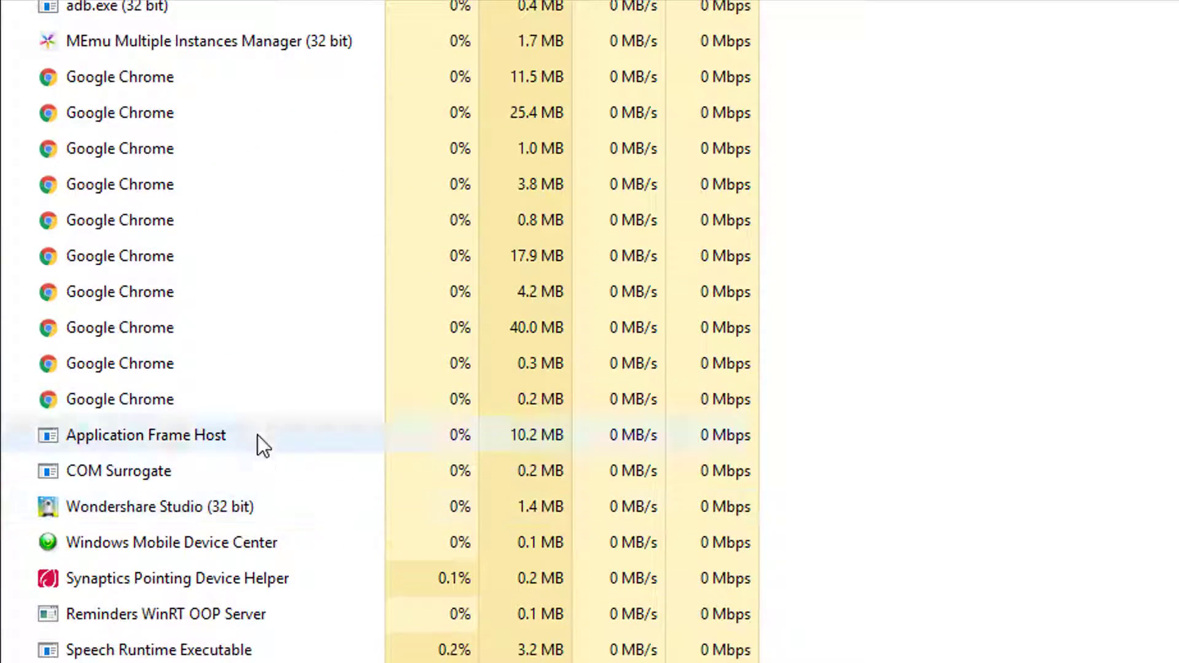
scroll(220, 570, down, 1)
scroll(220, 570, down, 1)
scroll(219, 569, up, 10)
scroll(220, 570, down, 3)
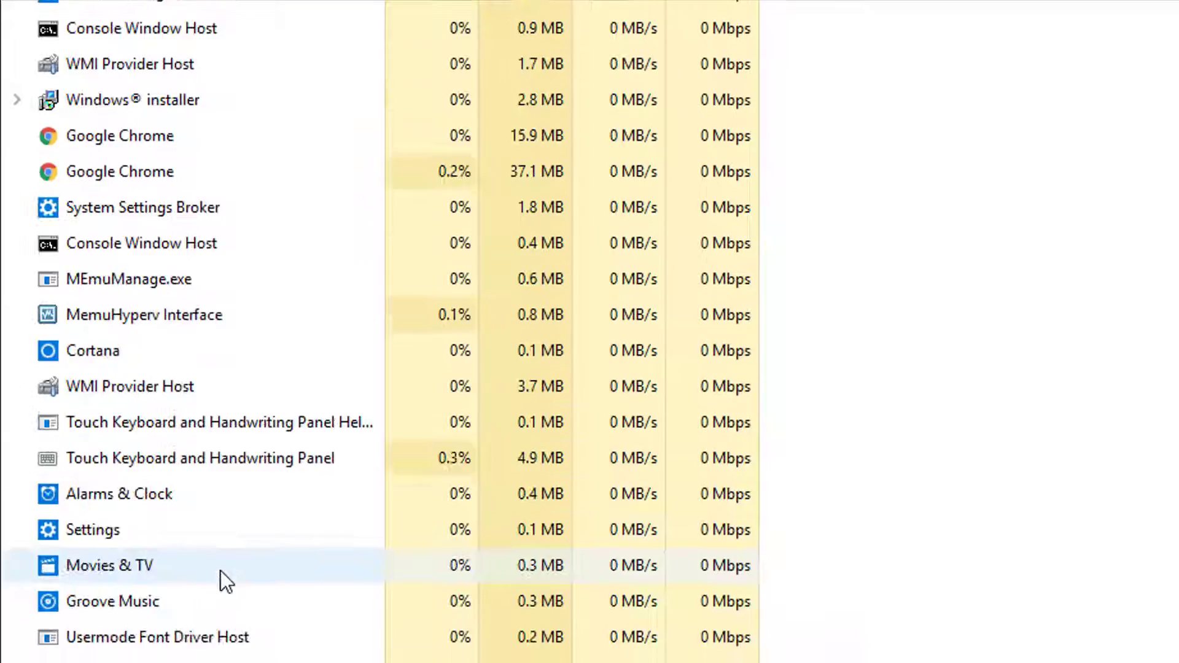
scroll(220, 570, down, 1)
scroll(220, 570, down, 1)
right_click(220, 570)
click(220, 570)
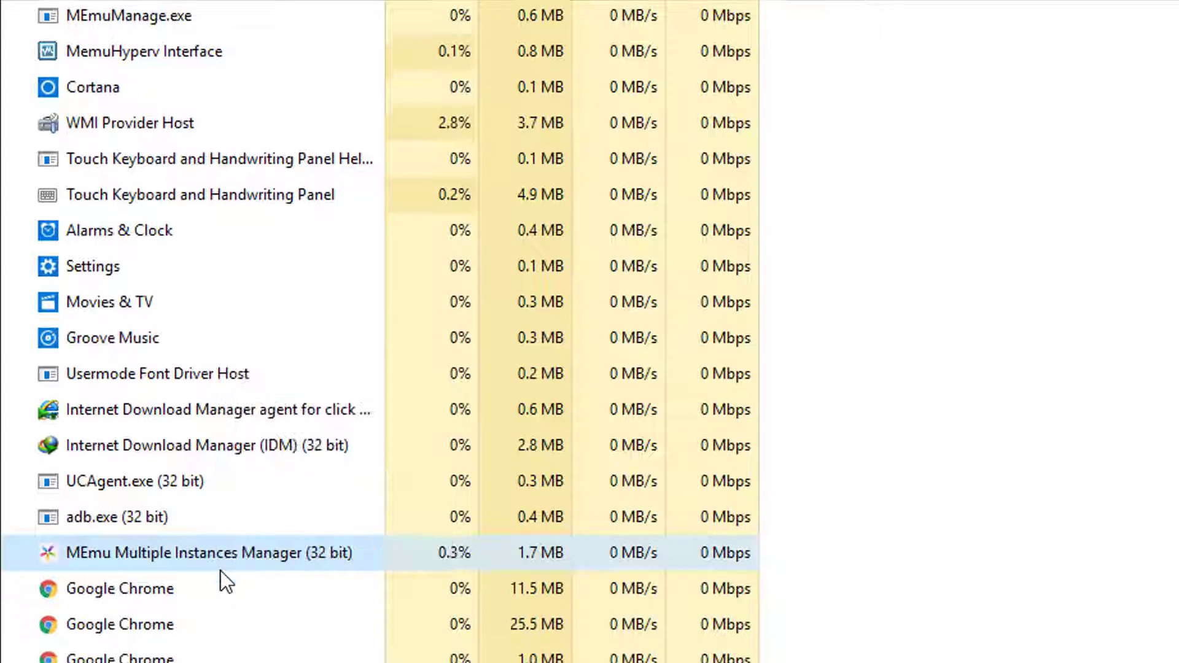
click(235, 499)
scroll(234, 500, down, 2)
scroll(234, 499, down, 1)
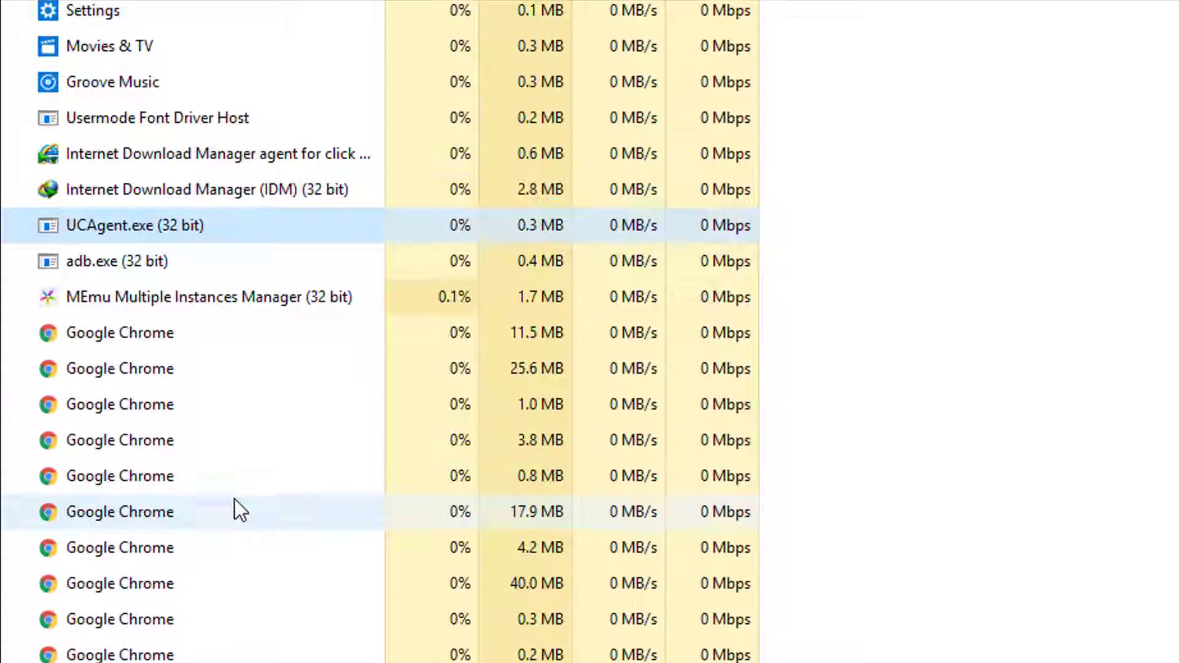
scroll(292, 555, up, 1)
right_click(292, 555)
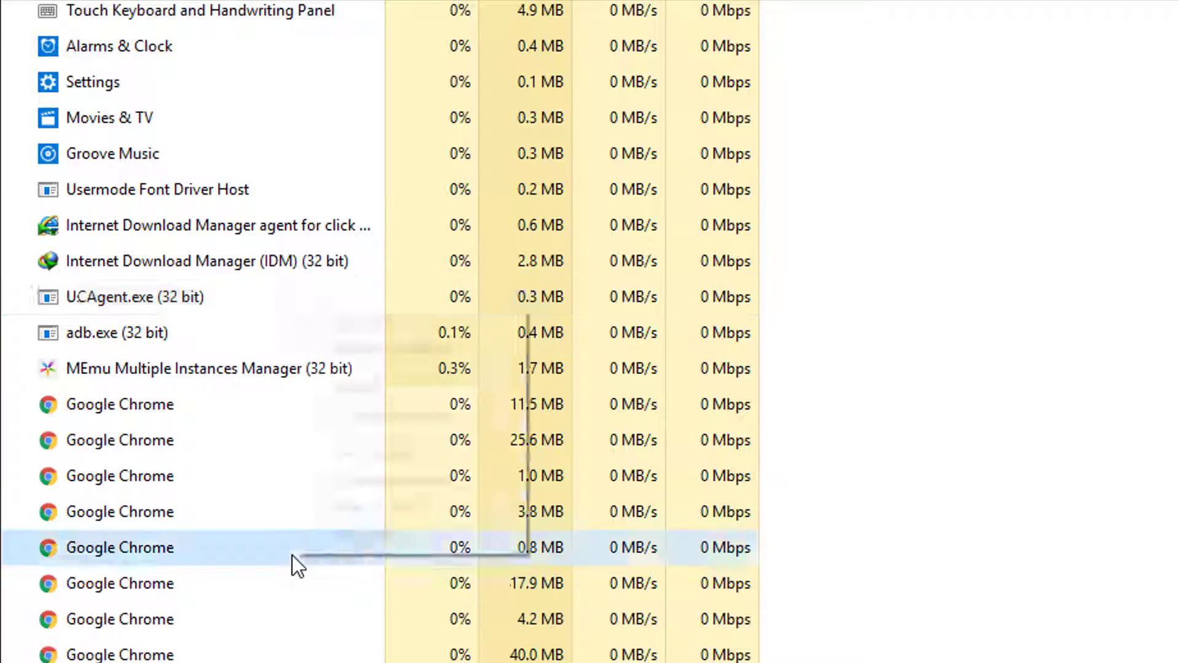
scroll(292, 555, down, 1)
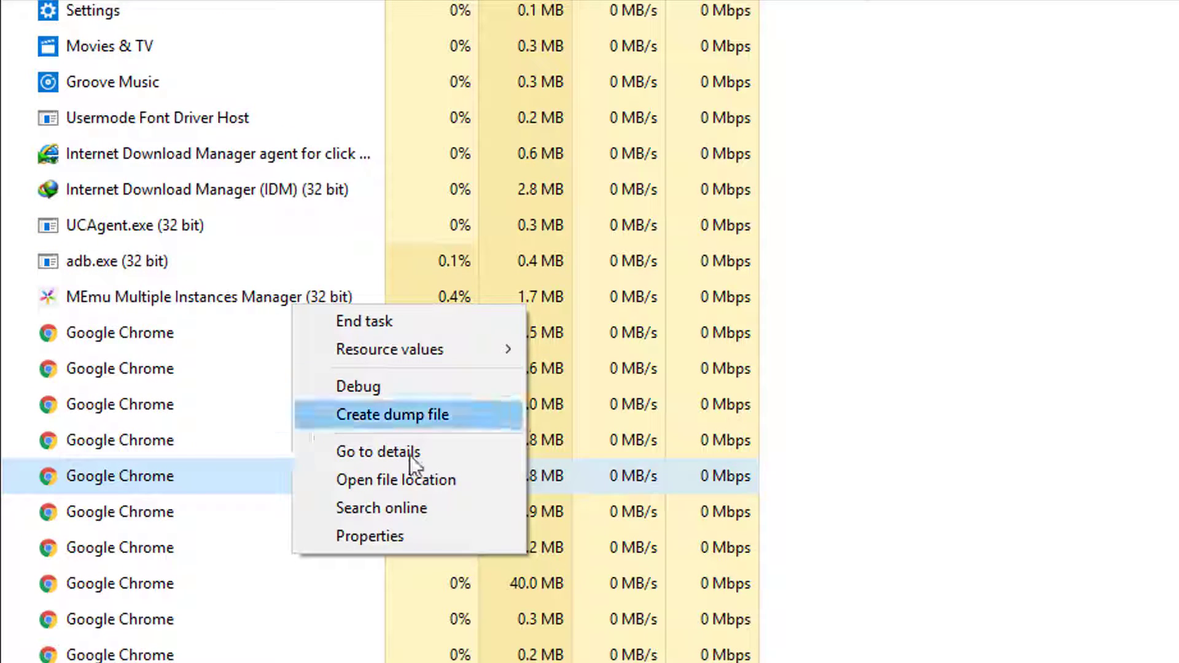
scroll(424, 465, up, 1)
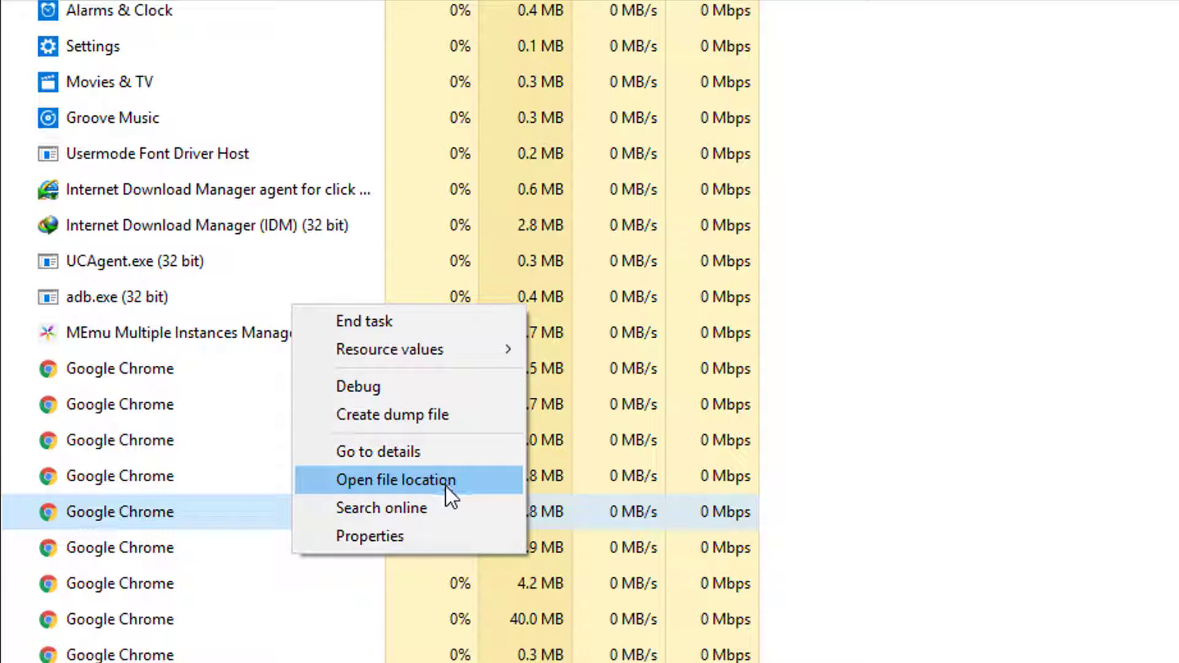
click(445, 485)
scroll(444, 485, up, 2)
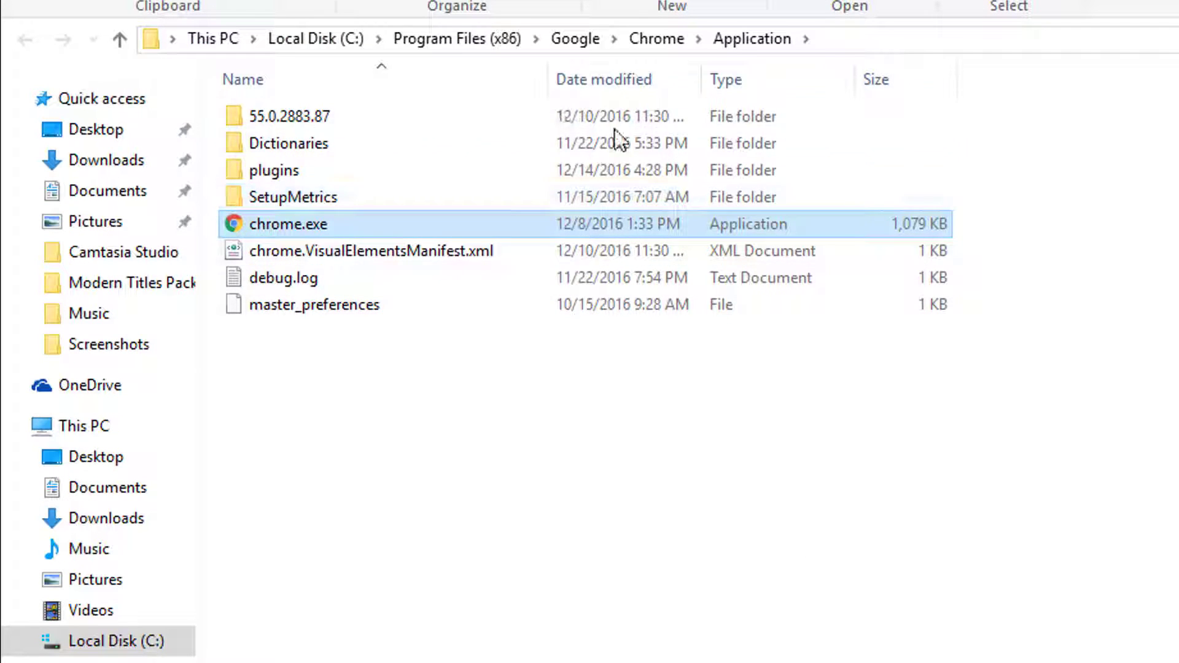
click(553, 551)
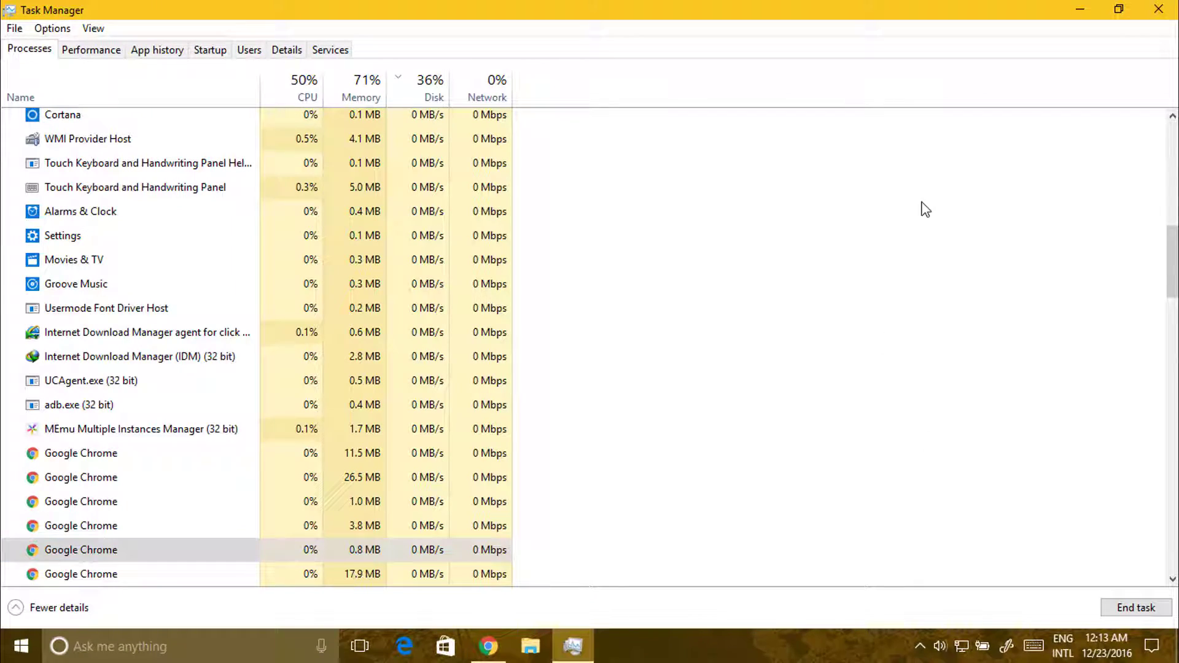
Step: Close Task Manager, restore the Chrome Betternet window, and toggle the hidden tray icons
click(1156, 10)
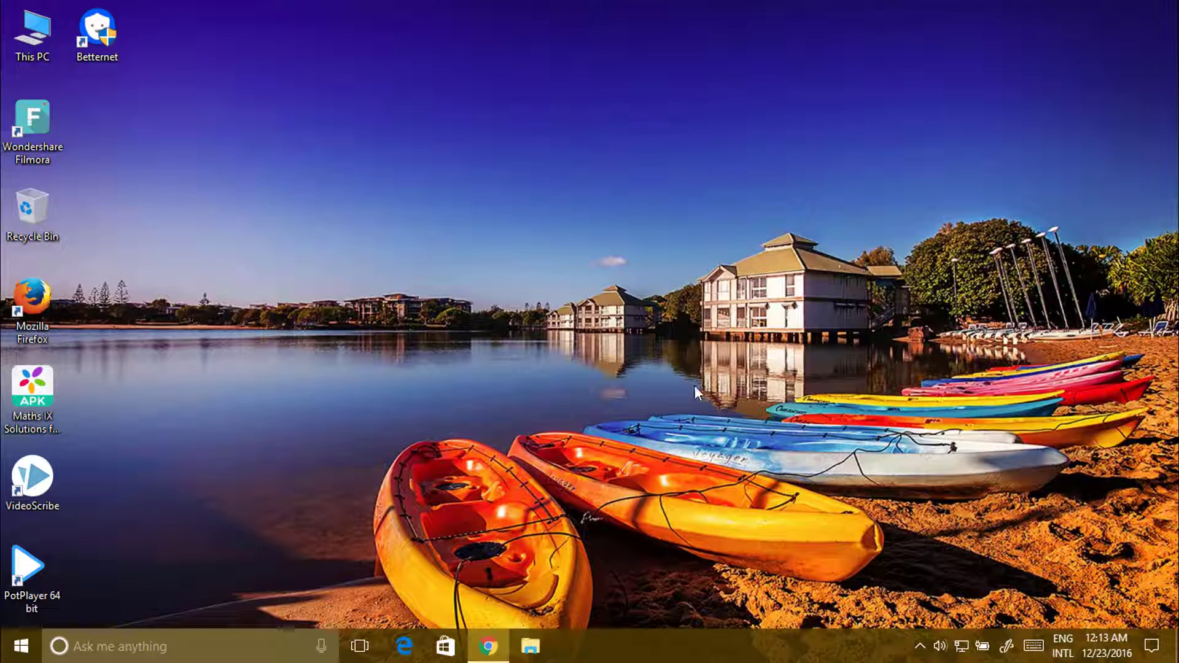
click(492, 652)
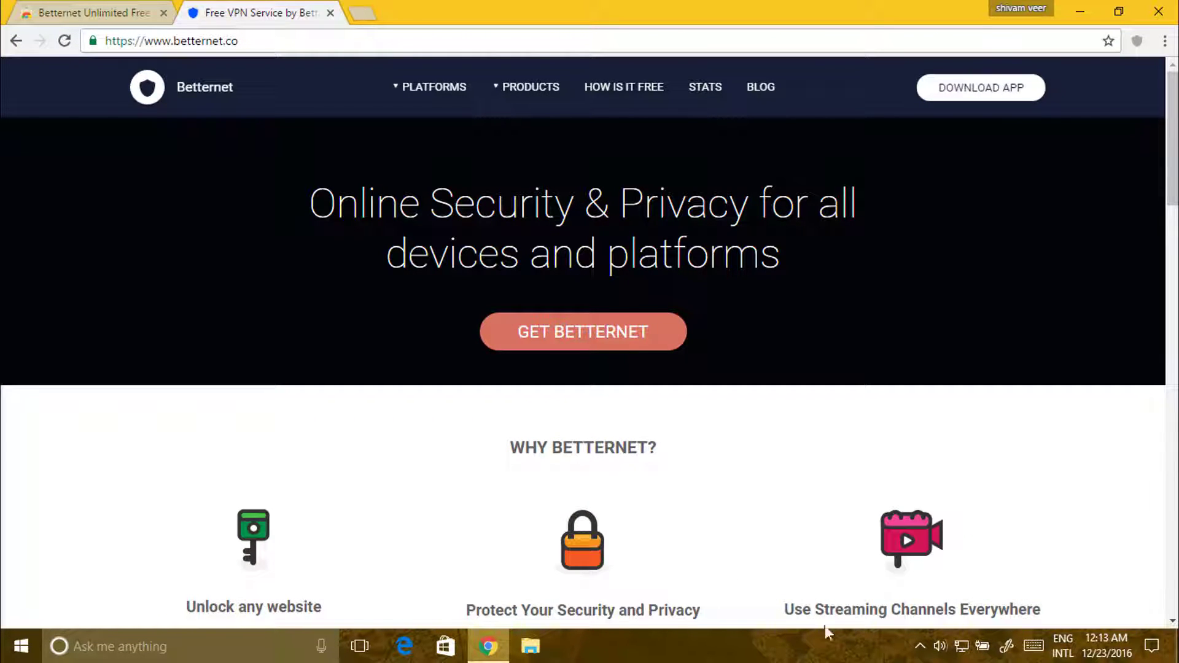
click(920, 646)
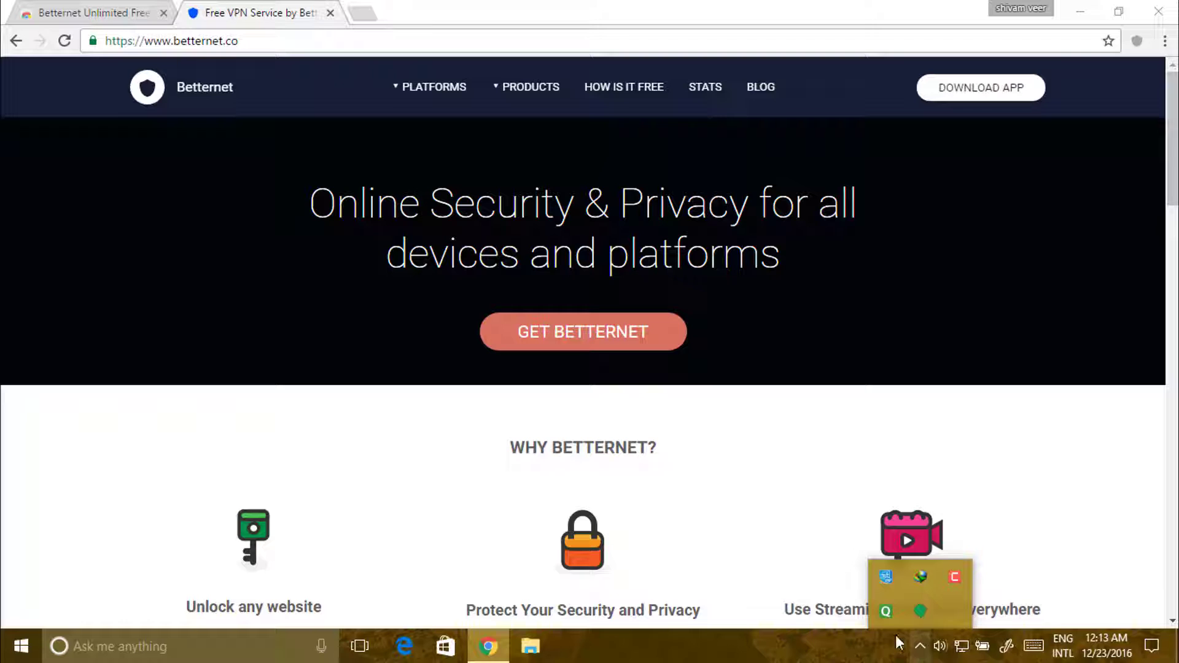
click(920, 646)
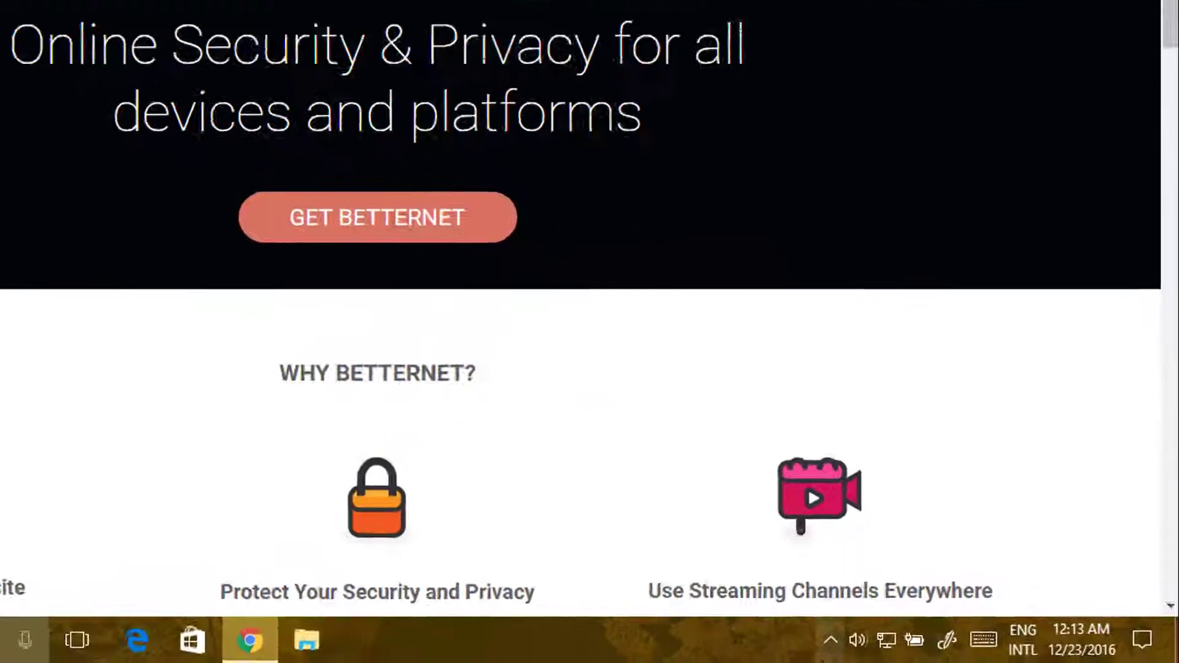
click(740, 638)
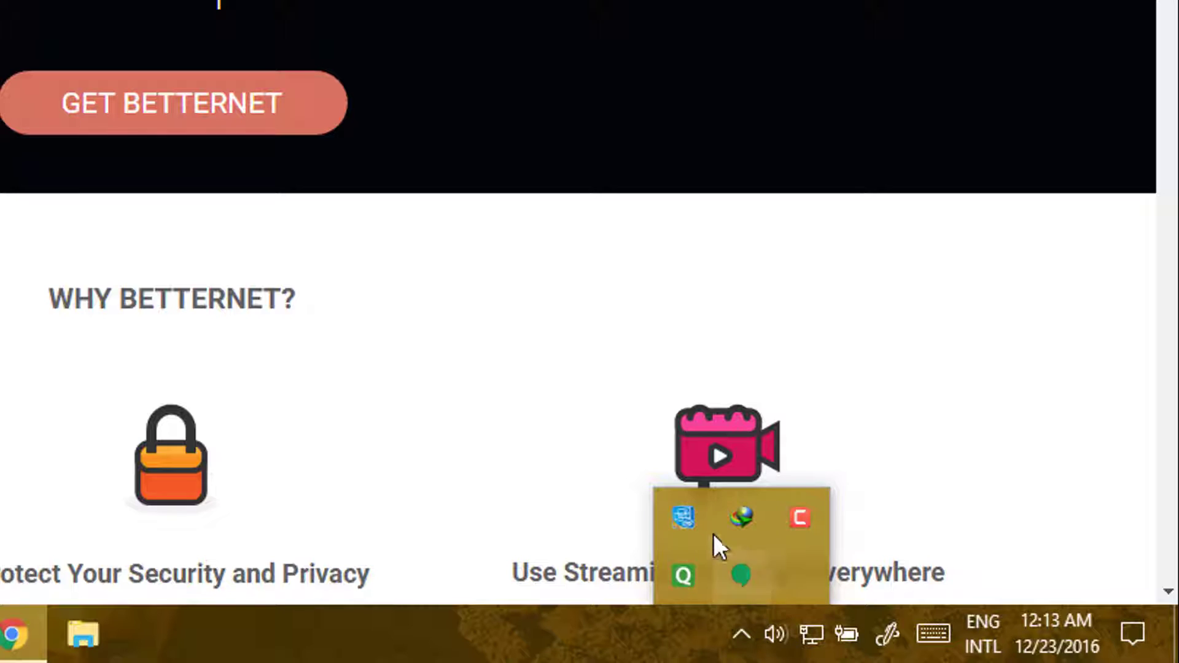
click(449, 397)
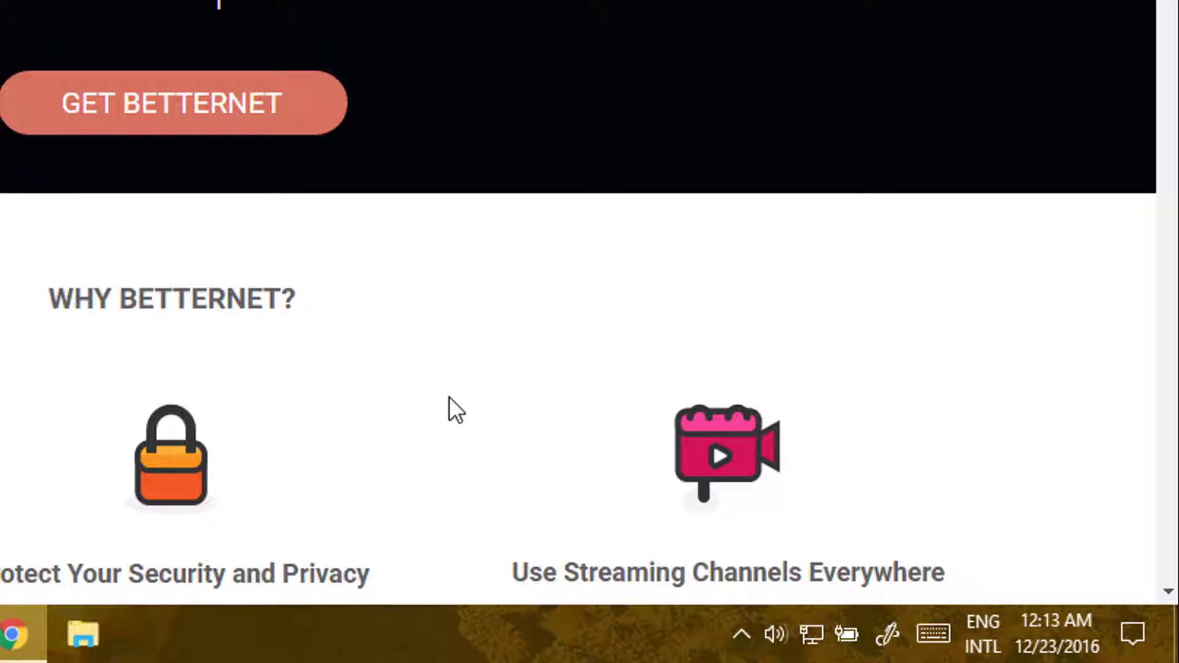
Step: Scroll the Betternet homepage down to the 'No Registration Needed' section
scroll(448, 397, down, 2)
scroll(448, 406, down, 3)
scroll(452, 408, down, 5)
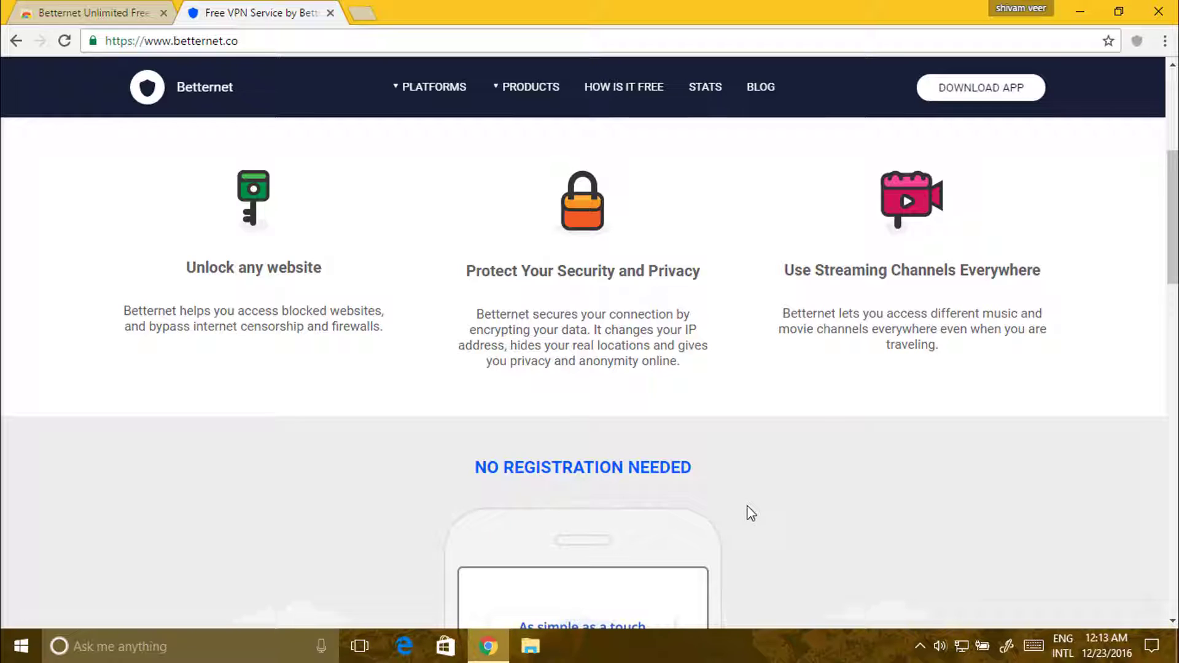
scroll(751, 513, down, 2)
scroll(750, 513, down, 1)
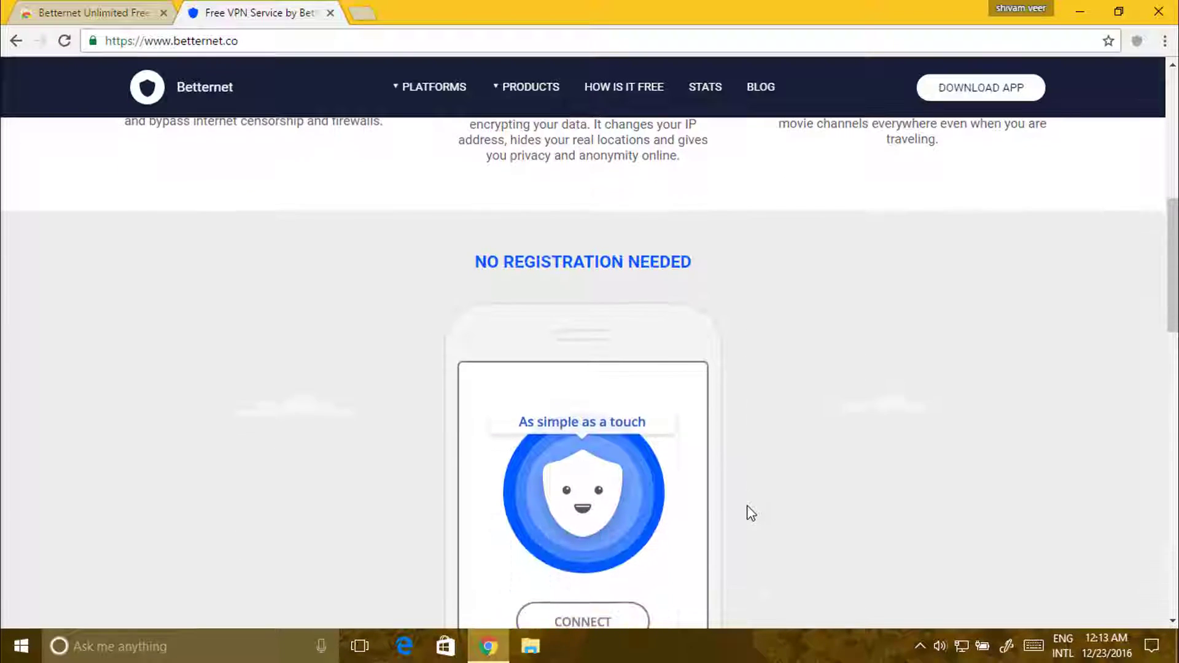
scroll(750, 512, down, 5)
key(Home)
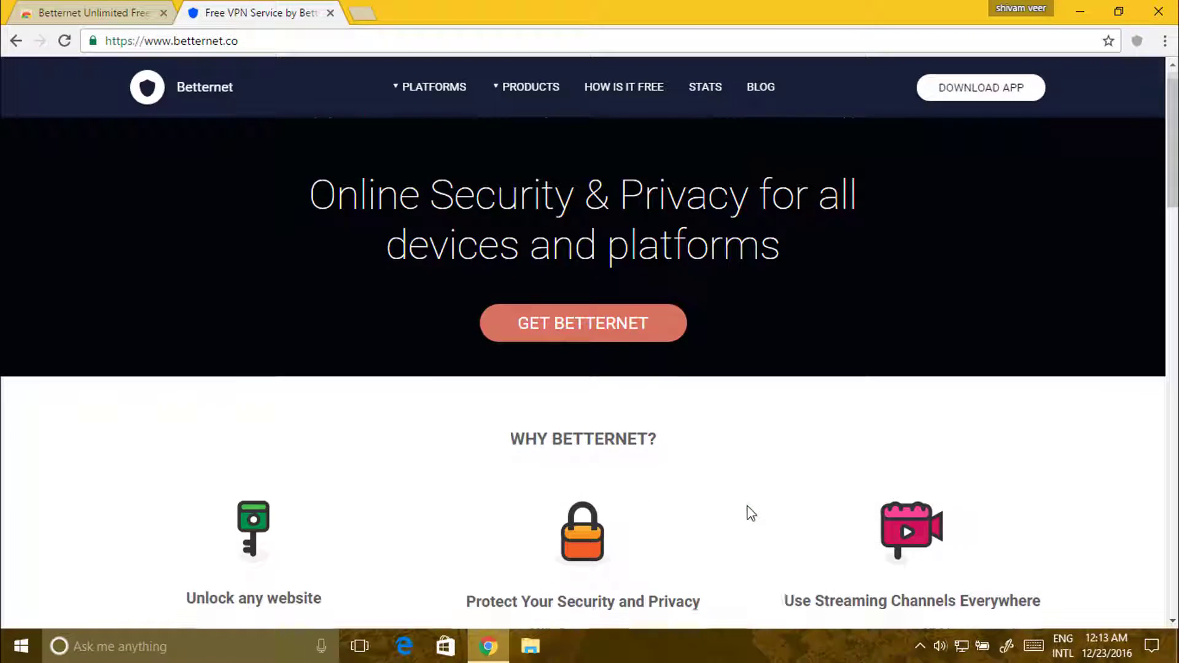
scroll(747, 514, down, 2)
scroll(832, 351, up, 2)
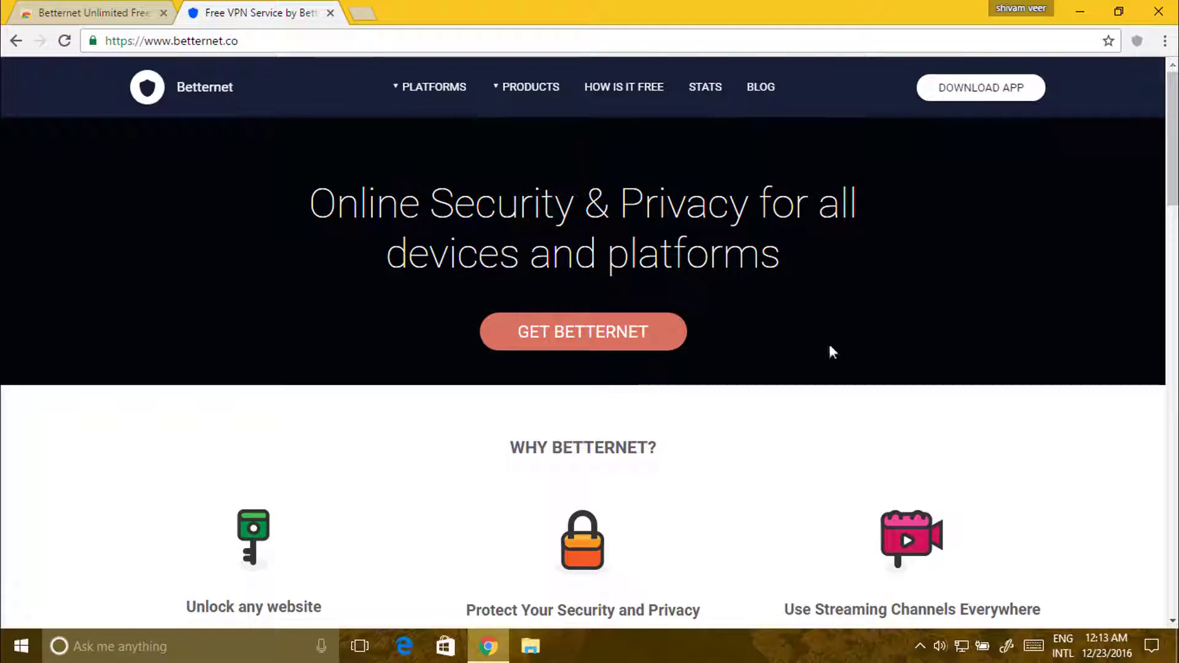
click(1096, 8)
mouse_move(488, 646)
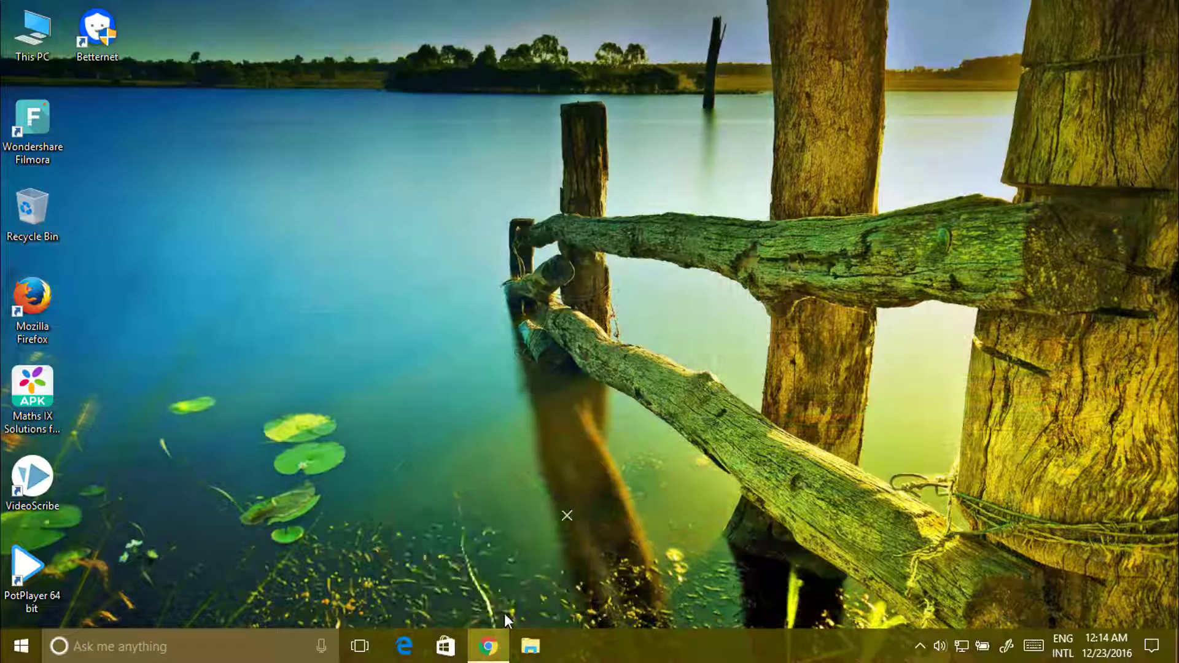
click(488, 645)
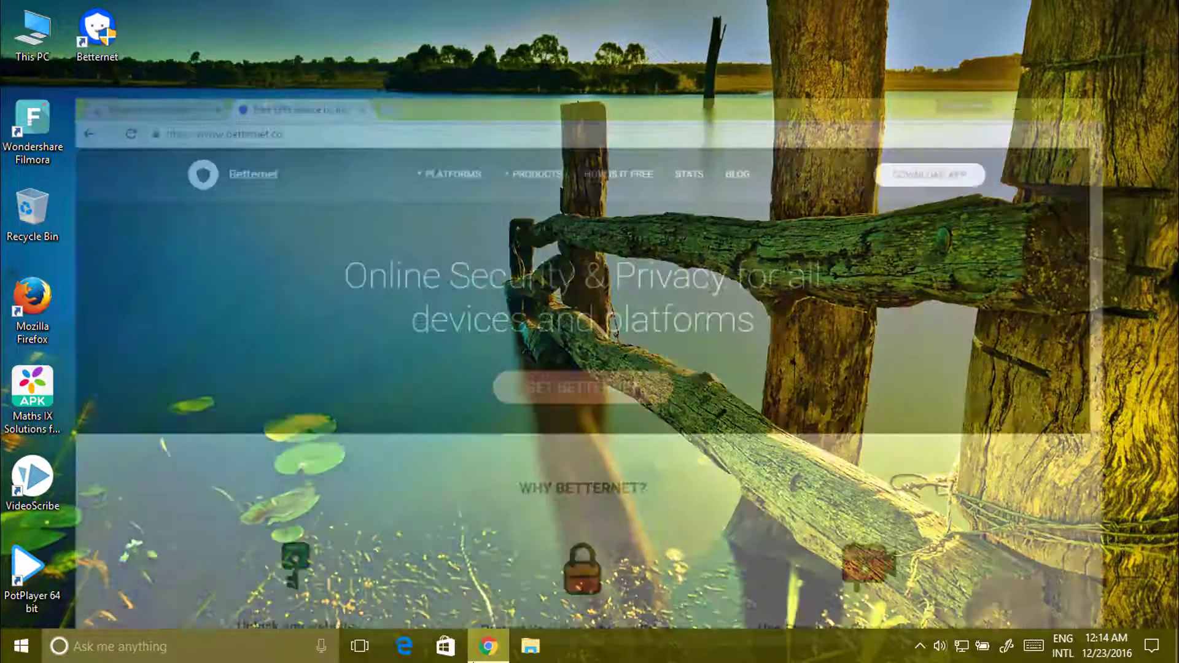
click(488, 645)
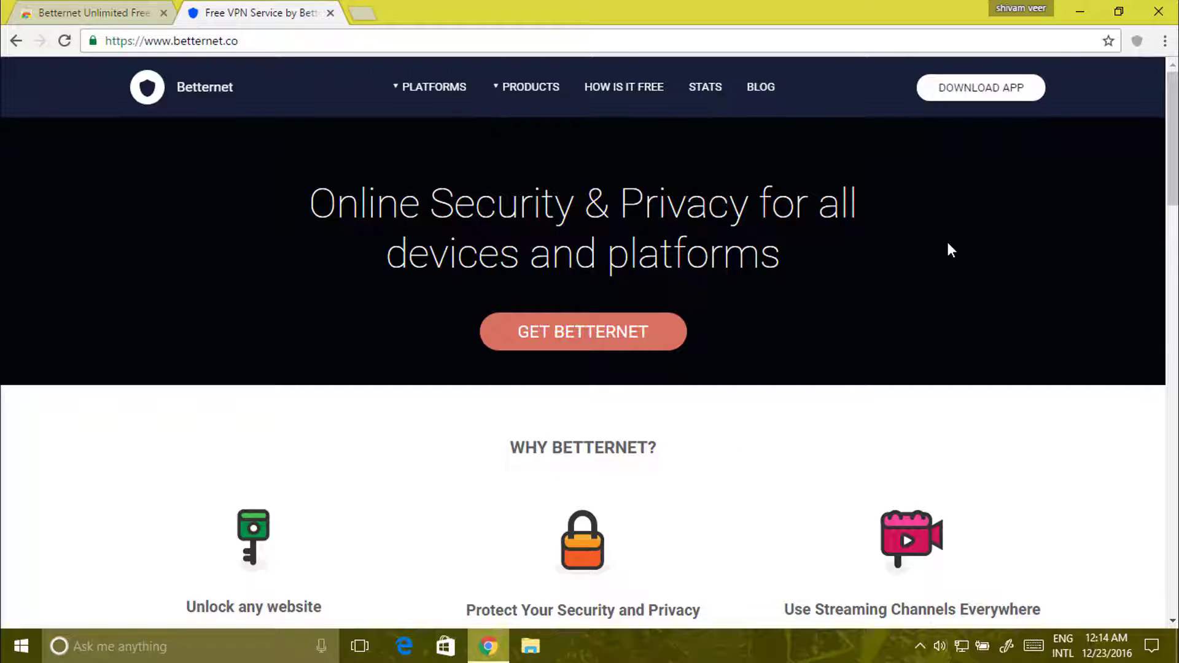
click(1079, 10)
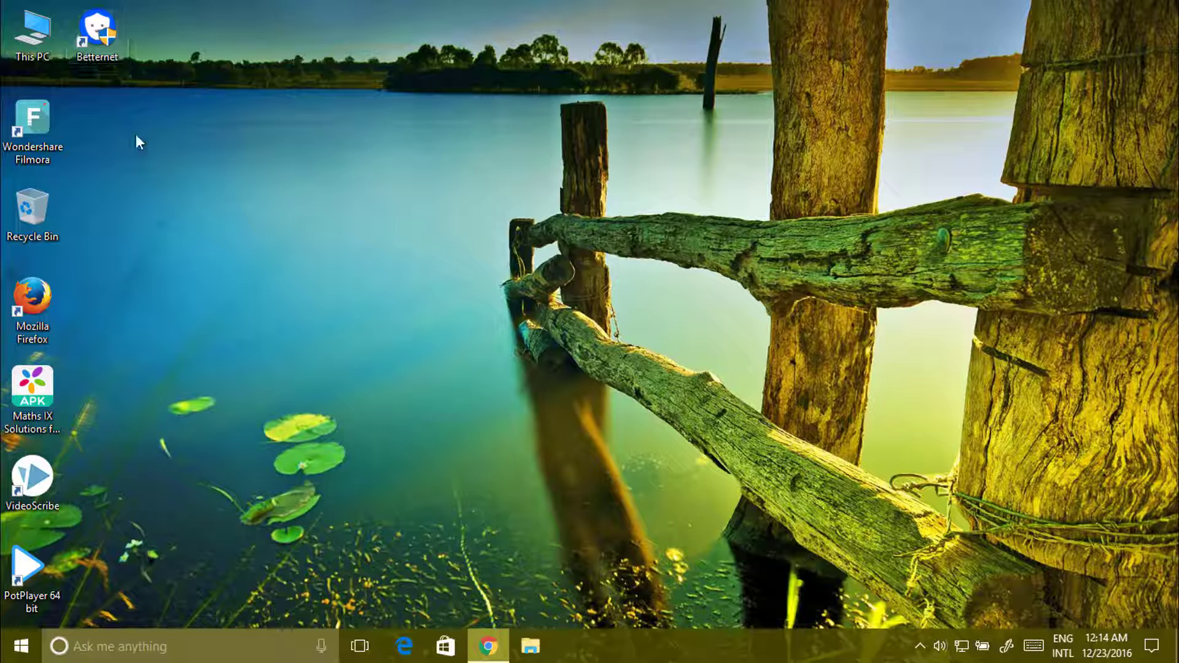
click(490, 646)
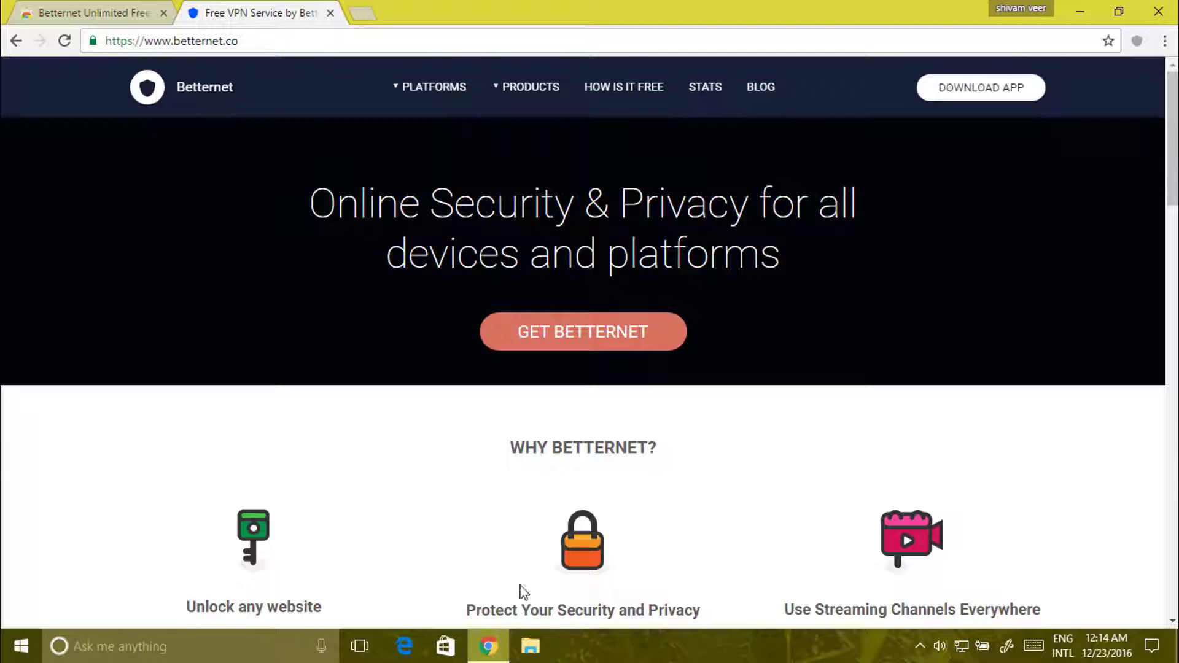
key(super+d)
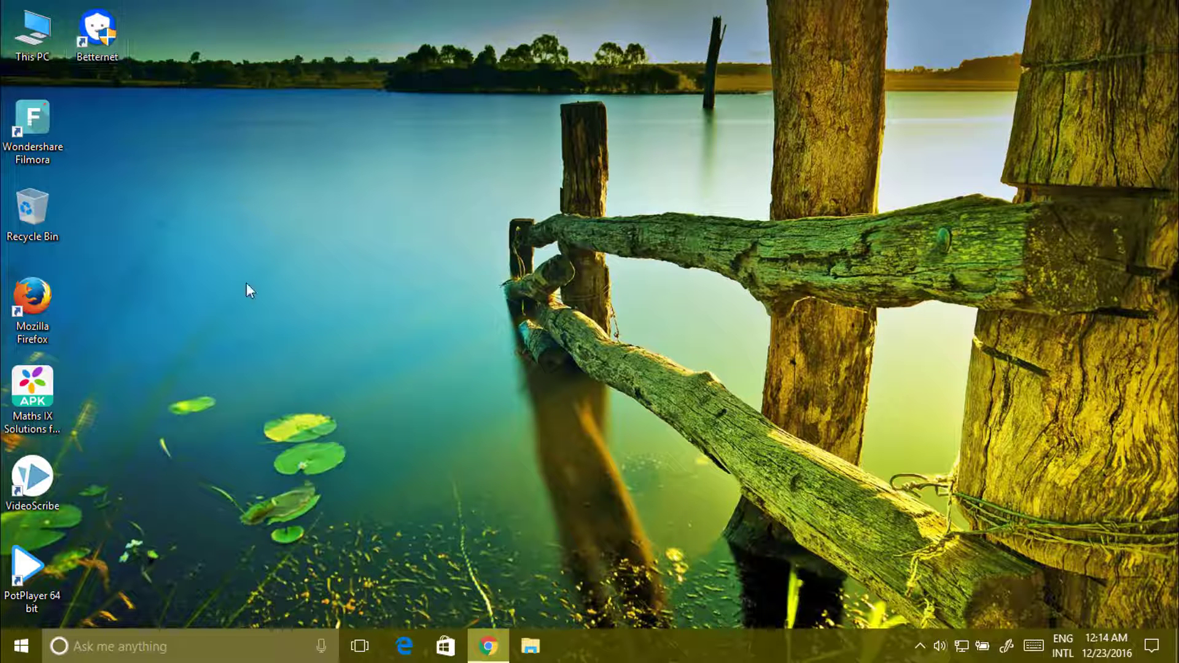
click(478, 661)
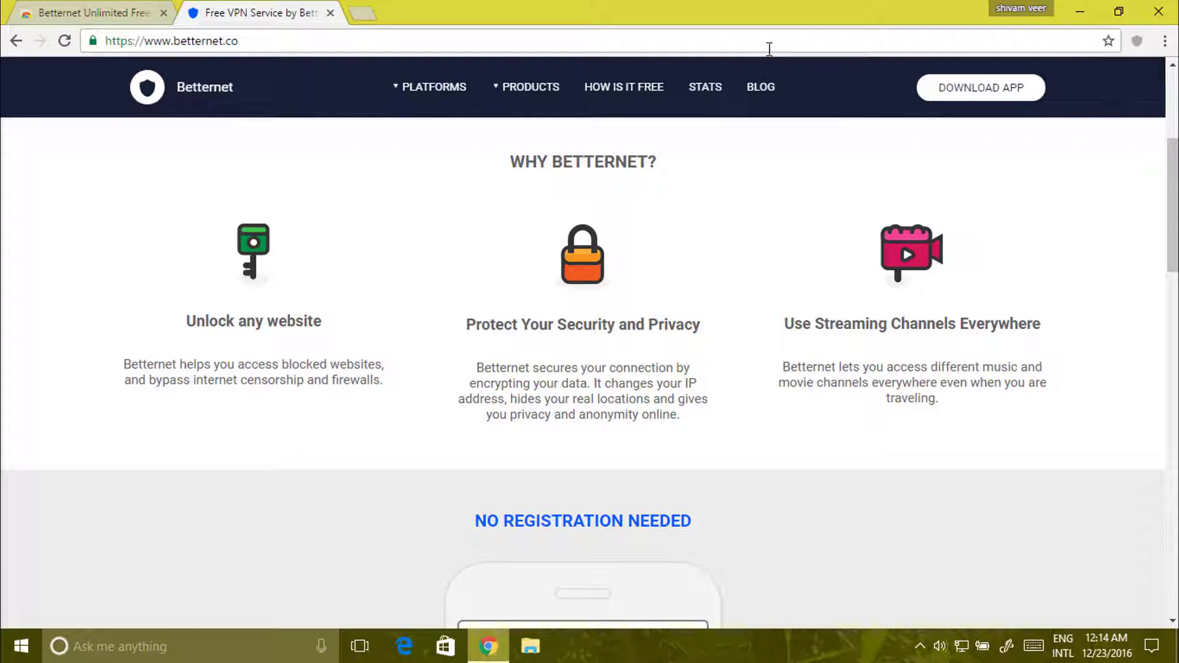
Step: Search 'my ip' in a new Chrome tab and highlight the public IP 103.194.70.158
click(366, 14)
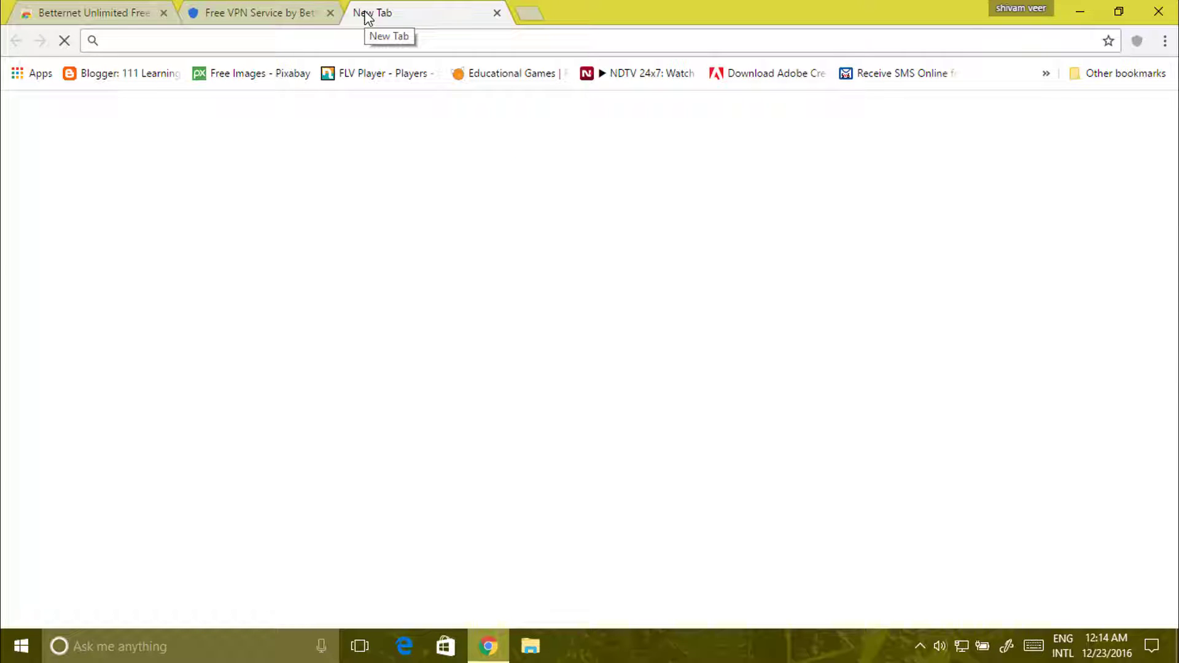
text(my i)
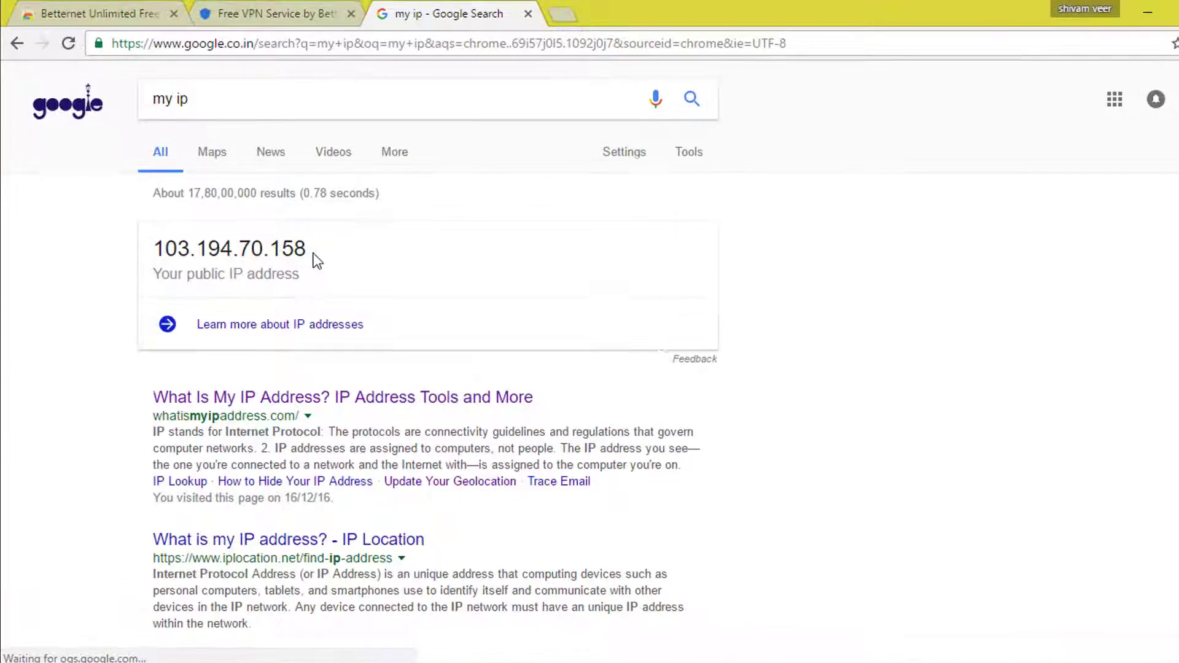
mouse_move(315, 235)
mouse_down()
mouse_move(184, 235)
mouse_move(315, 236)
mouse_up()
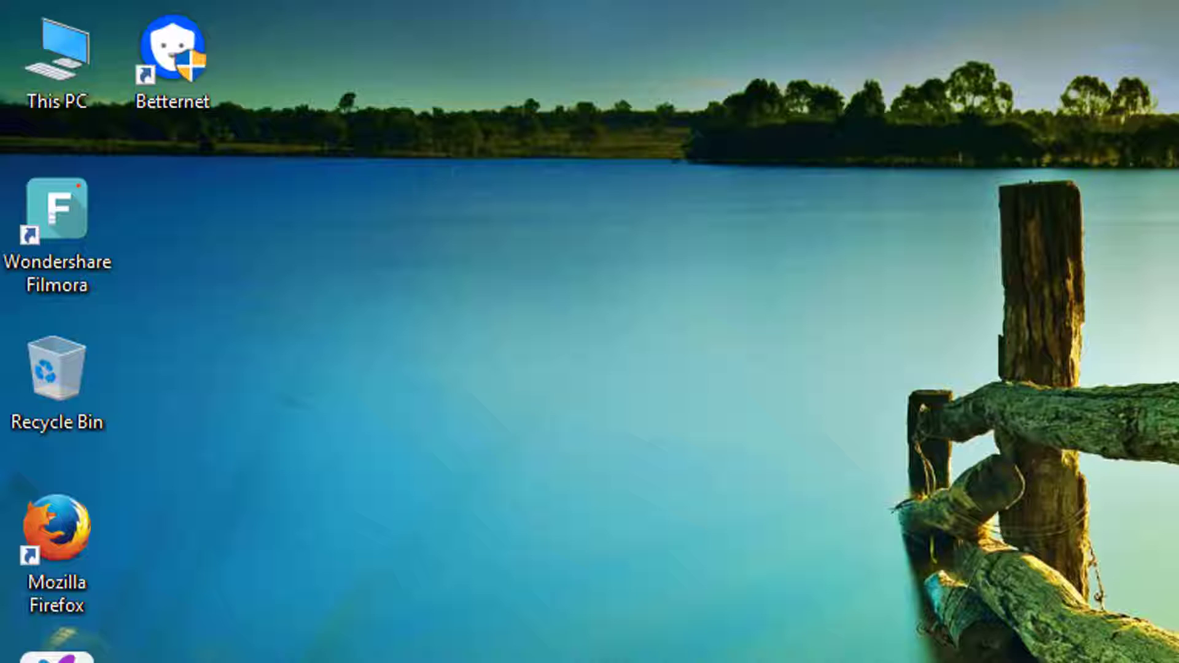
Step: Launch Betternet from its desktop shortcut and connect the VPN through a Switzerland server
double_click(166, 52)
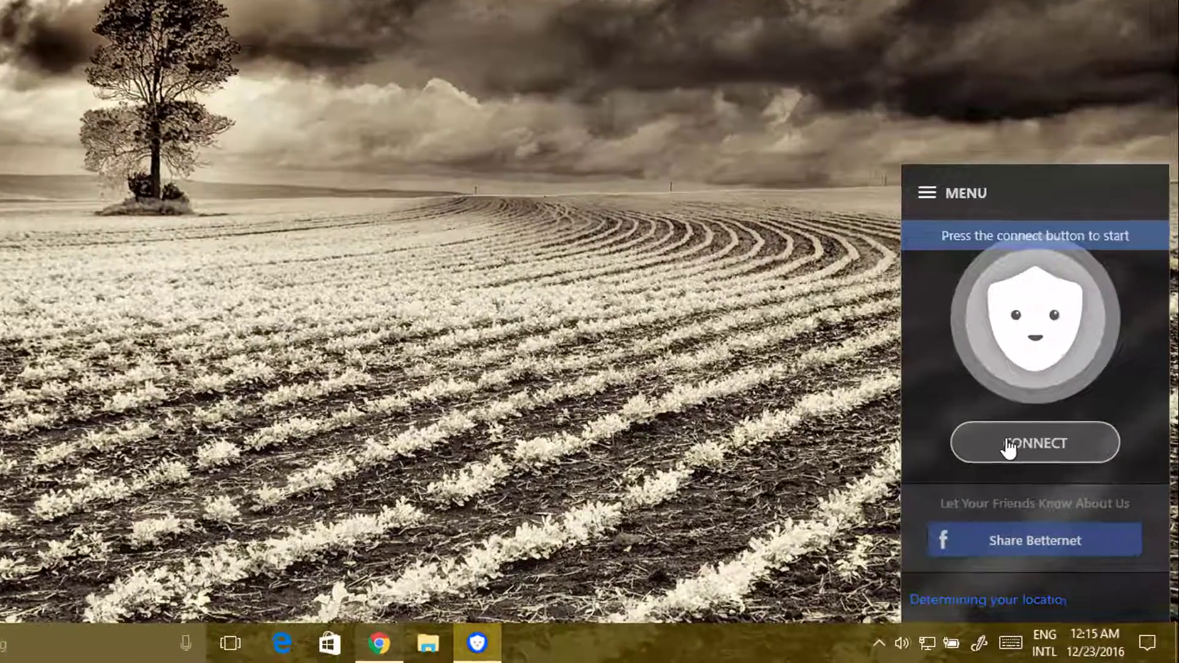
click(1031, 477)
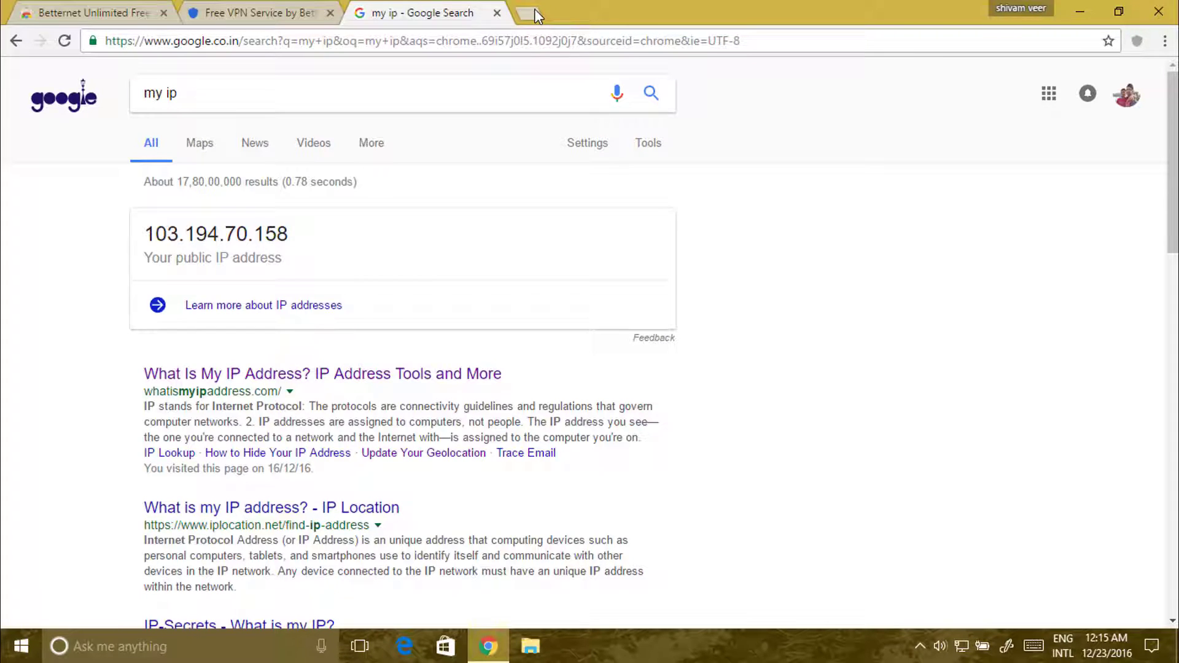
Step: Search 'my+ip' in a new tab to confirm the new public IP 179.43.168.36
click(534, 10)
text(my+ip)
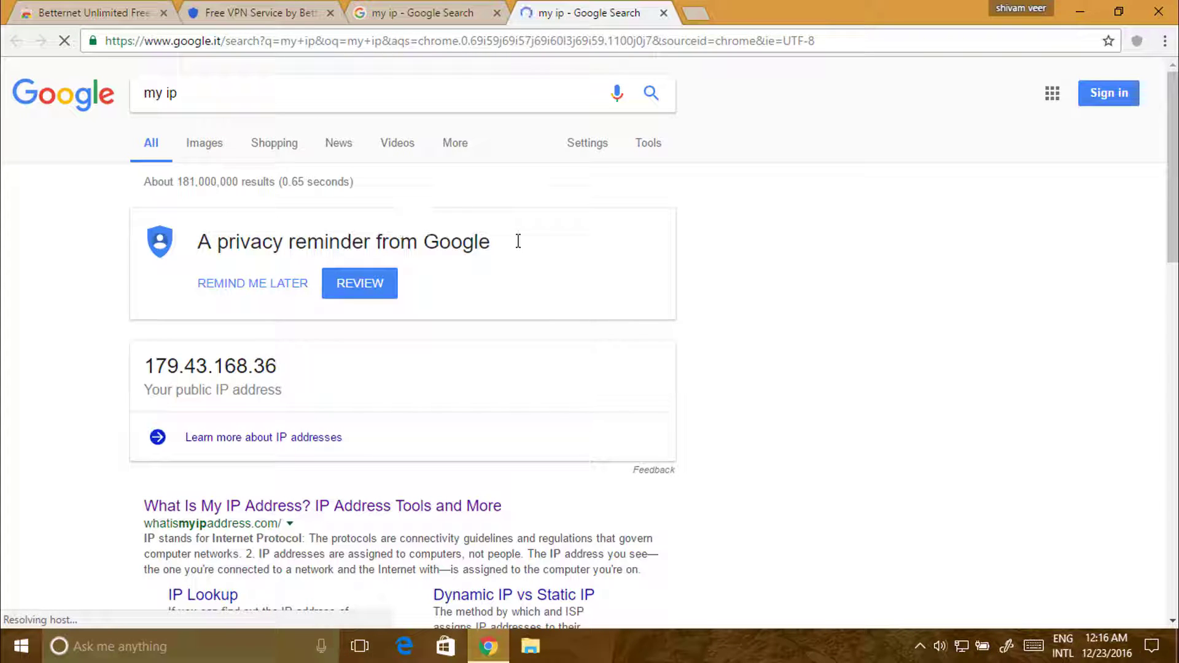
drag(518, 241, 217, 241)
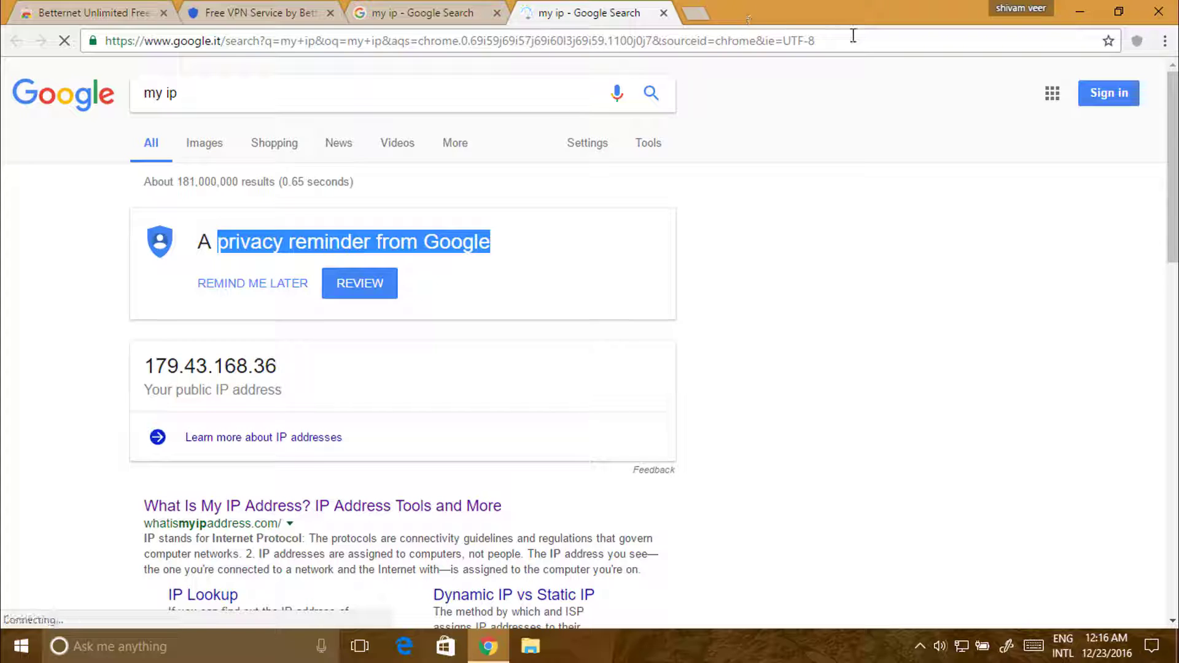
click(420, 7)
click(558, 11)
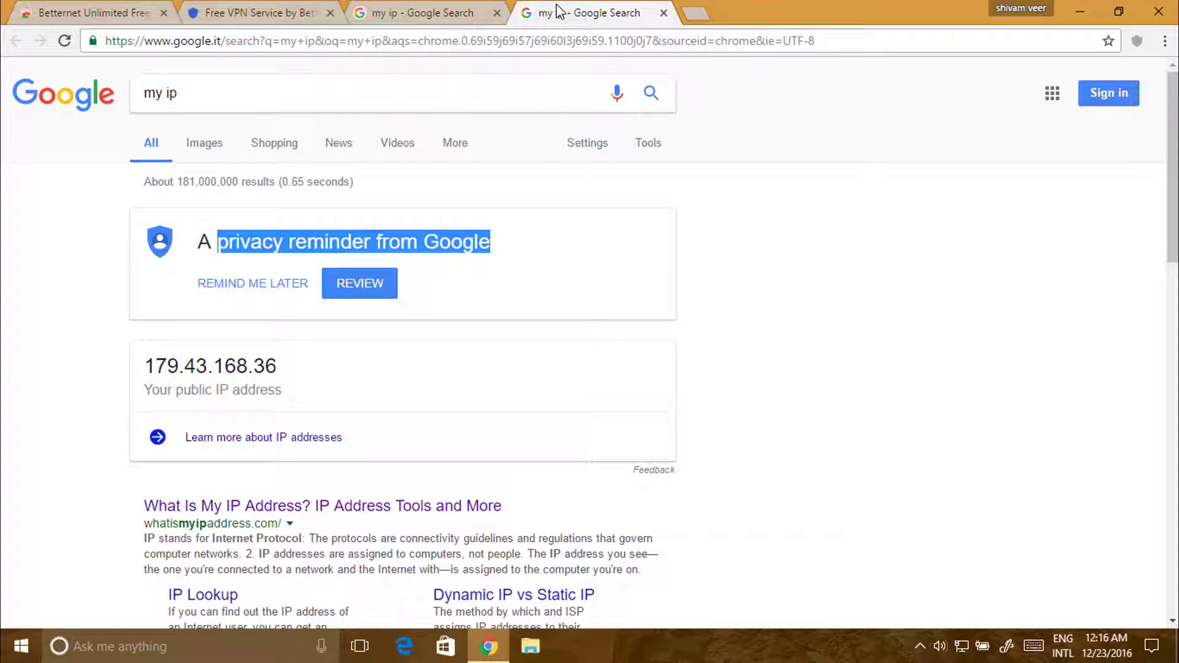
Step: Detach the google.it results and snap it right, with the 103.194.70.158 window left
drag(557, 11, 592, 46)
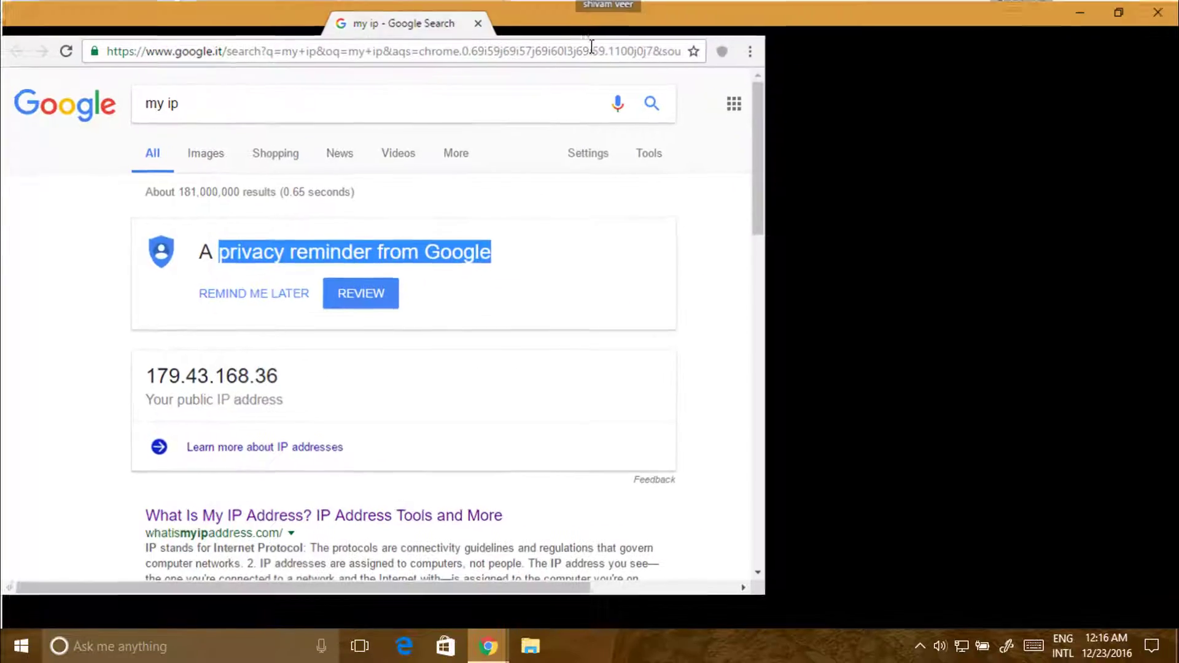
key(super+Right)
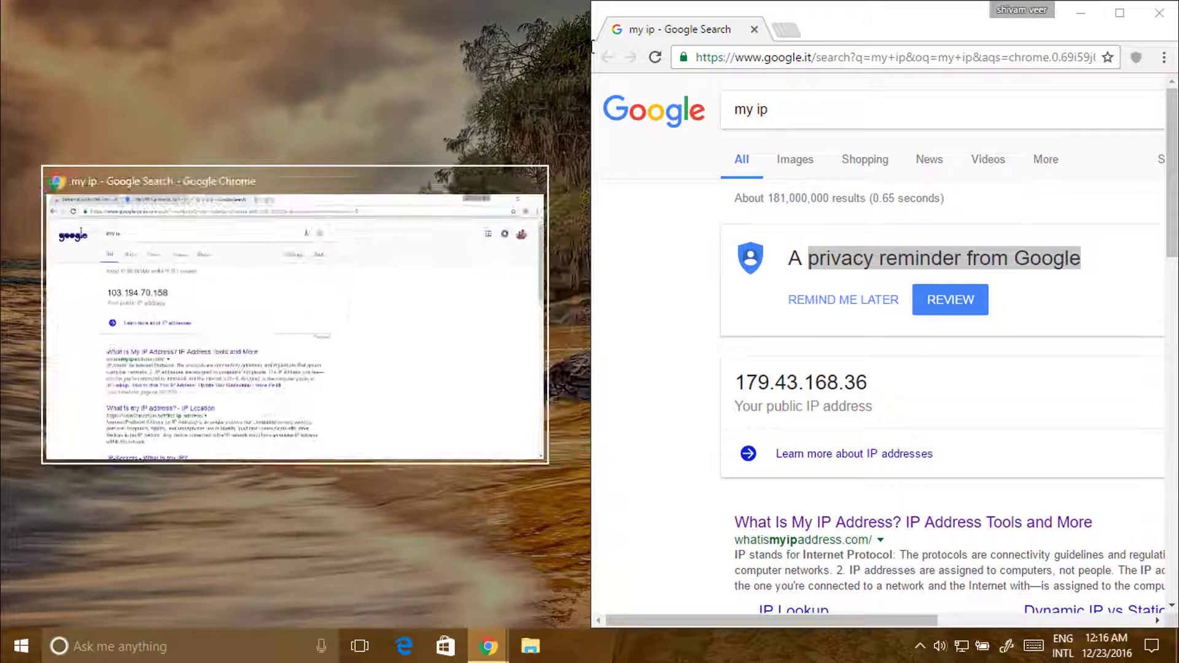
click(476, 303)
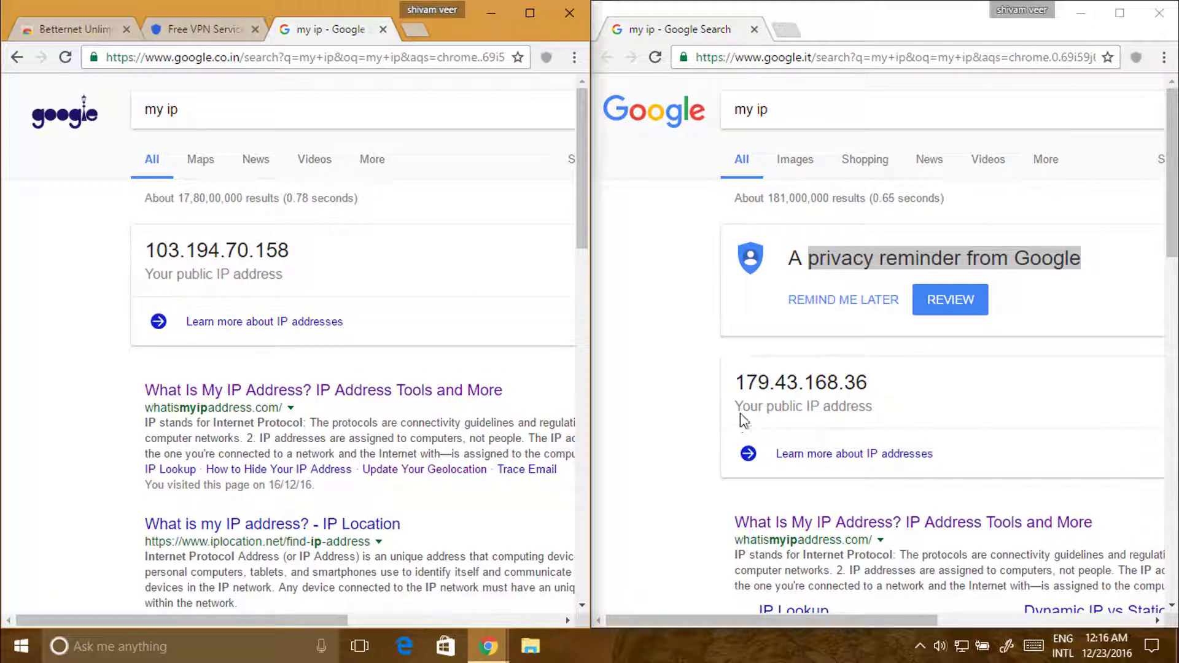
click(691, 380)
scroll(691, 380, down, 3)
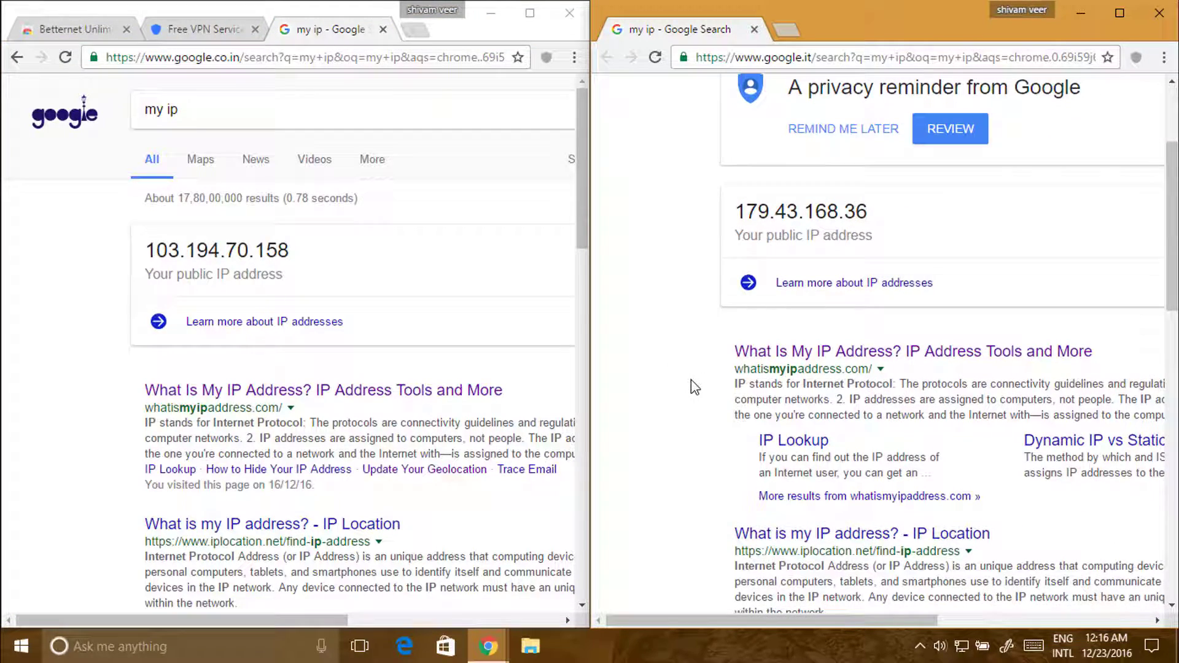
scroll(690, 379, right, 1)
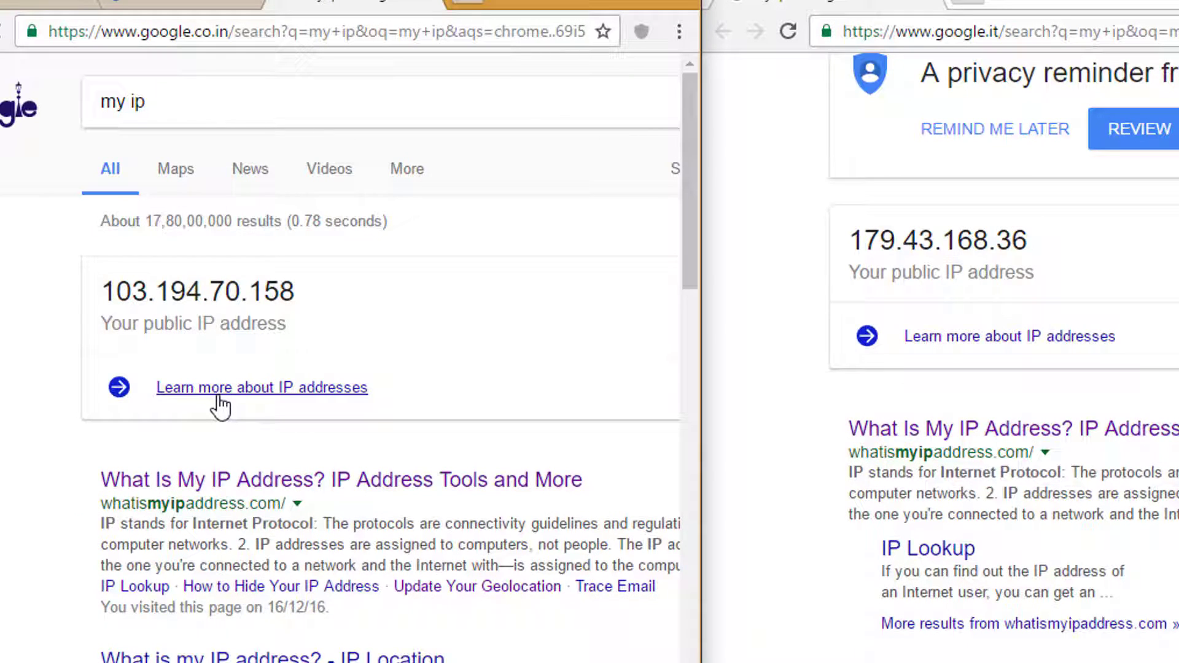
Step: Maximize the Betternet Chrome window and start a new incognito window from the main menu
click(427, 6)
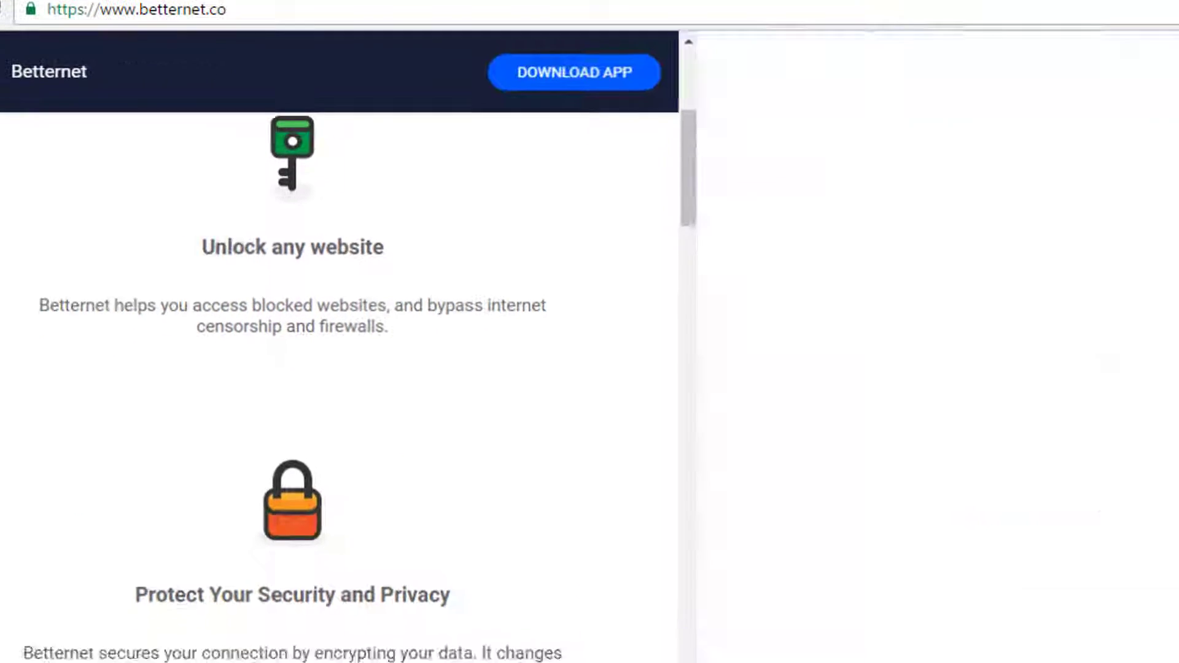
double_click(666, 8)
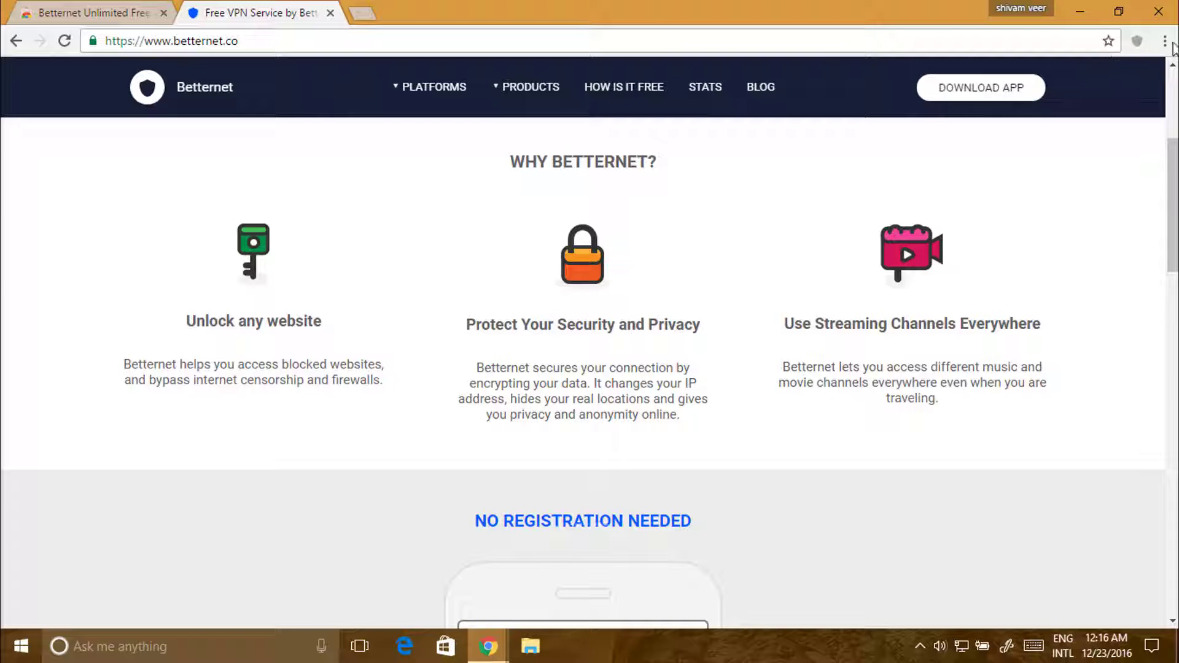
click(1165, 41)
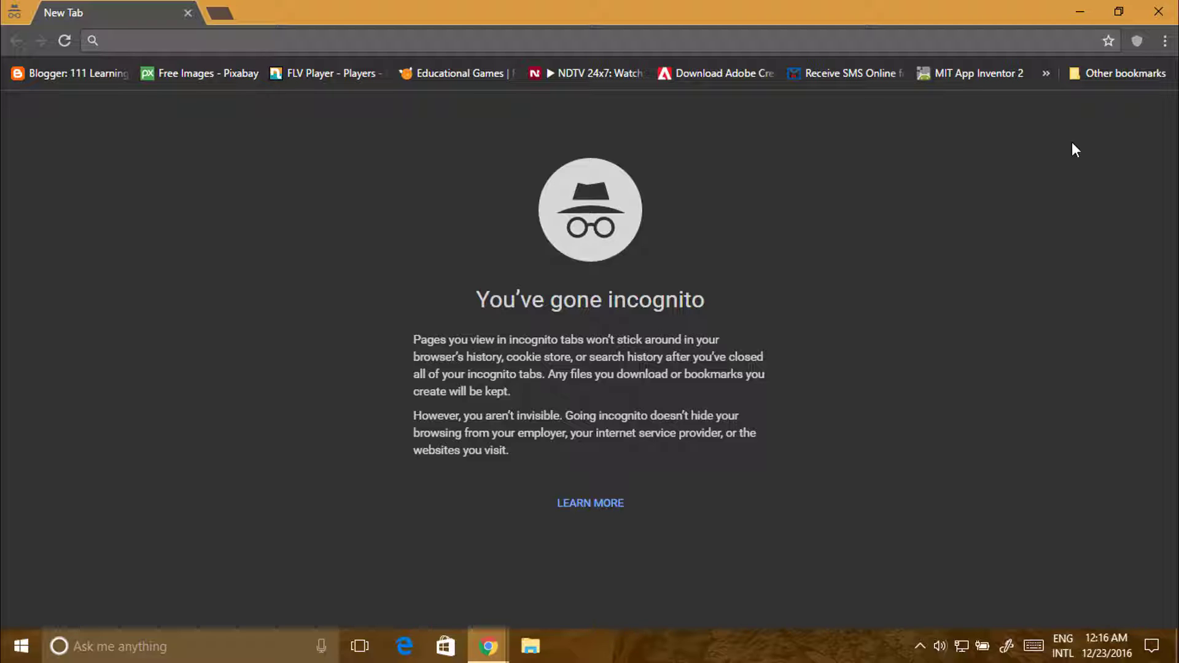
Step: Search Google for 'word' and postpone the privacy reminder with Remind Me Later
text(word)
key(Return)
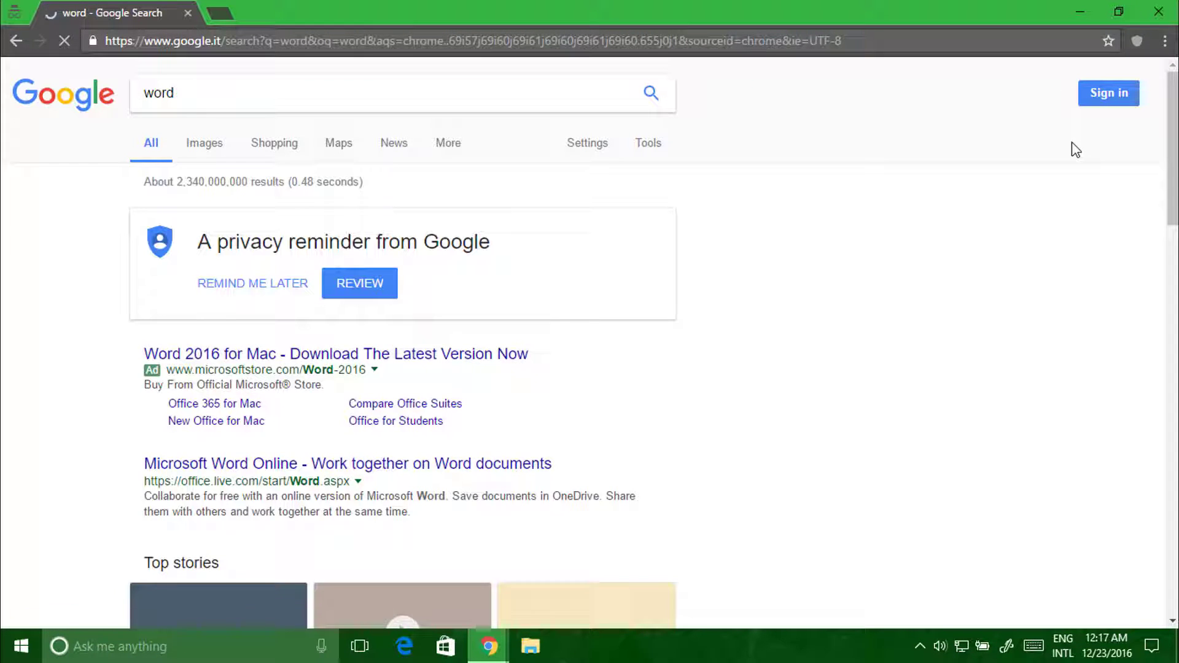
click(246, 285)
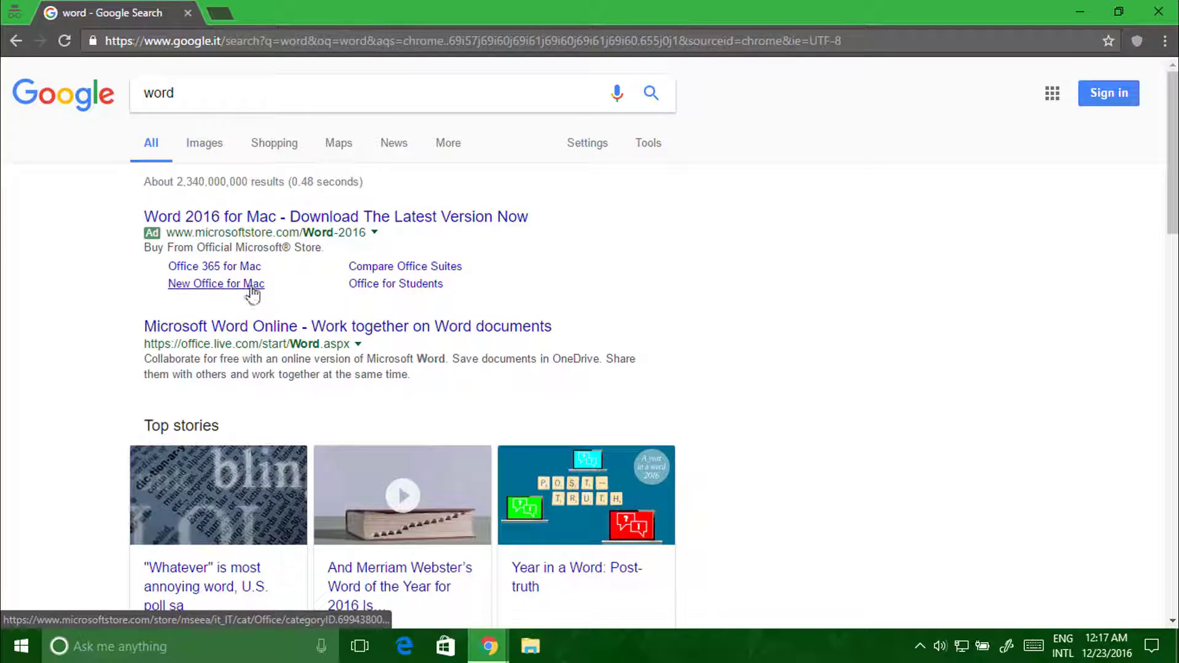
Step: Replace the query in the results search box with 'my location'
scroll(381, 460, down, 10)
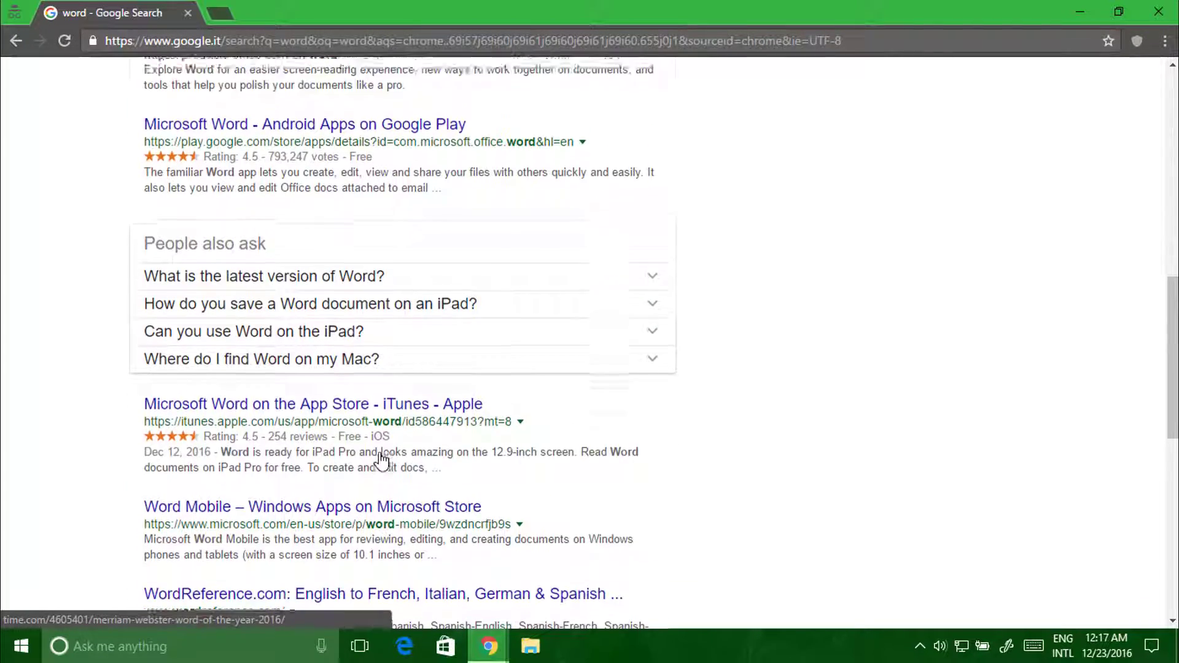
scroll(381, 461, up, 3)
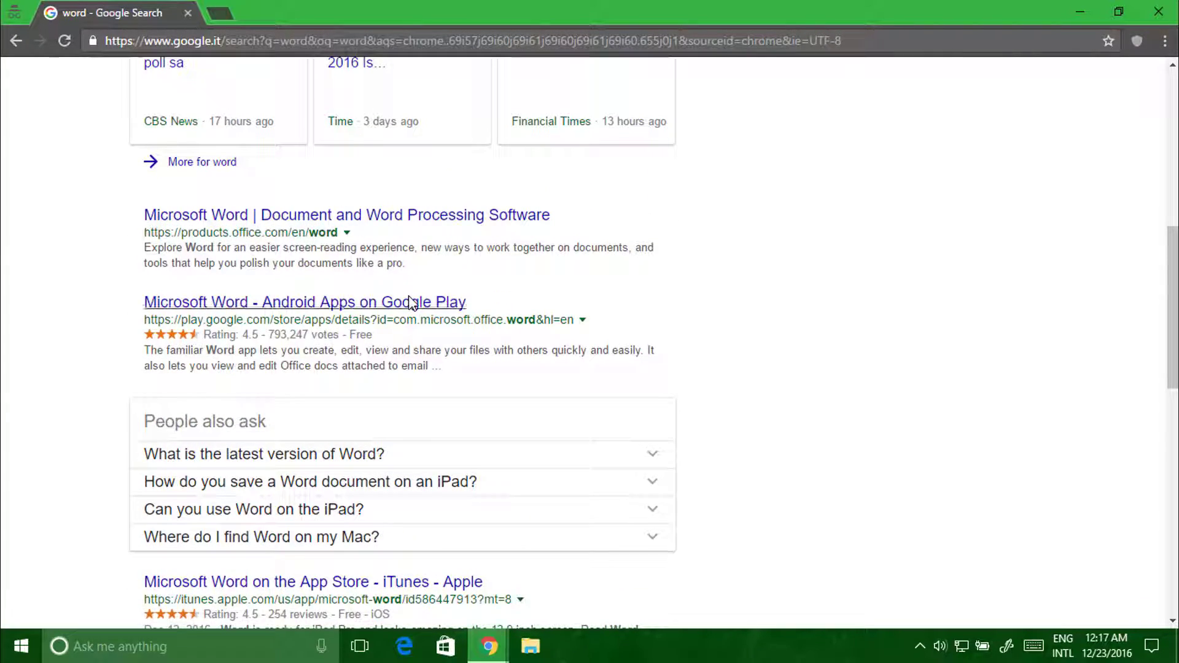
scroll(408, 303, up, 5)
scroll(409, 302, up, 3)
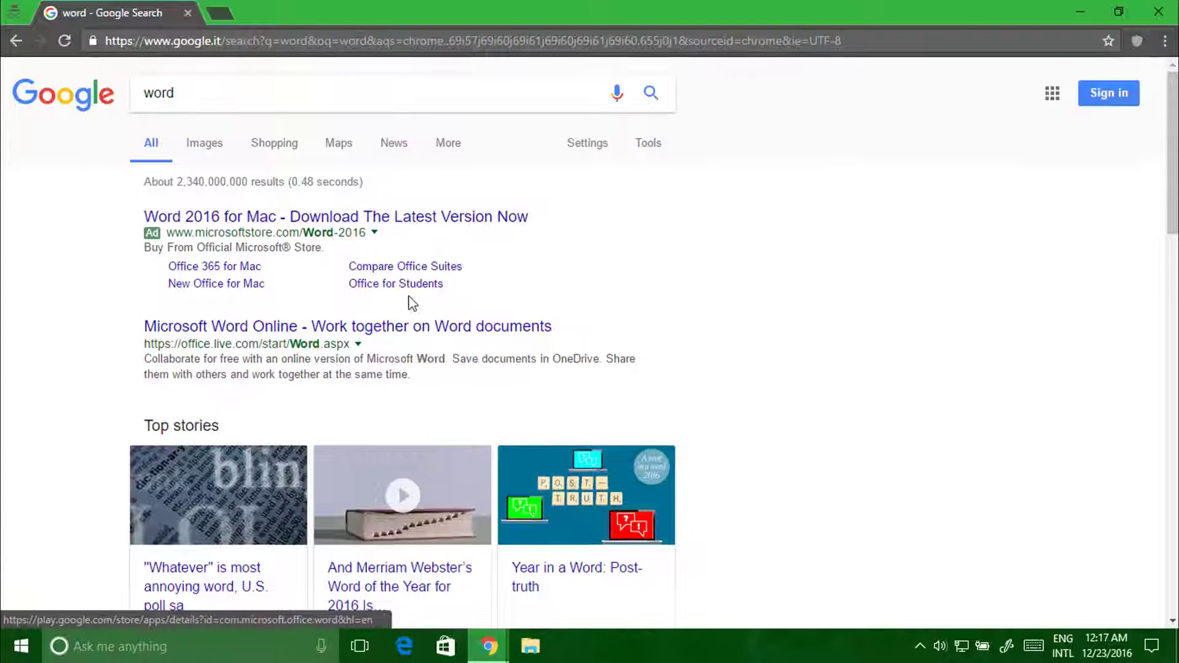
double_click(358, 101)
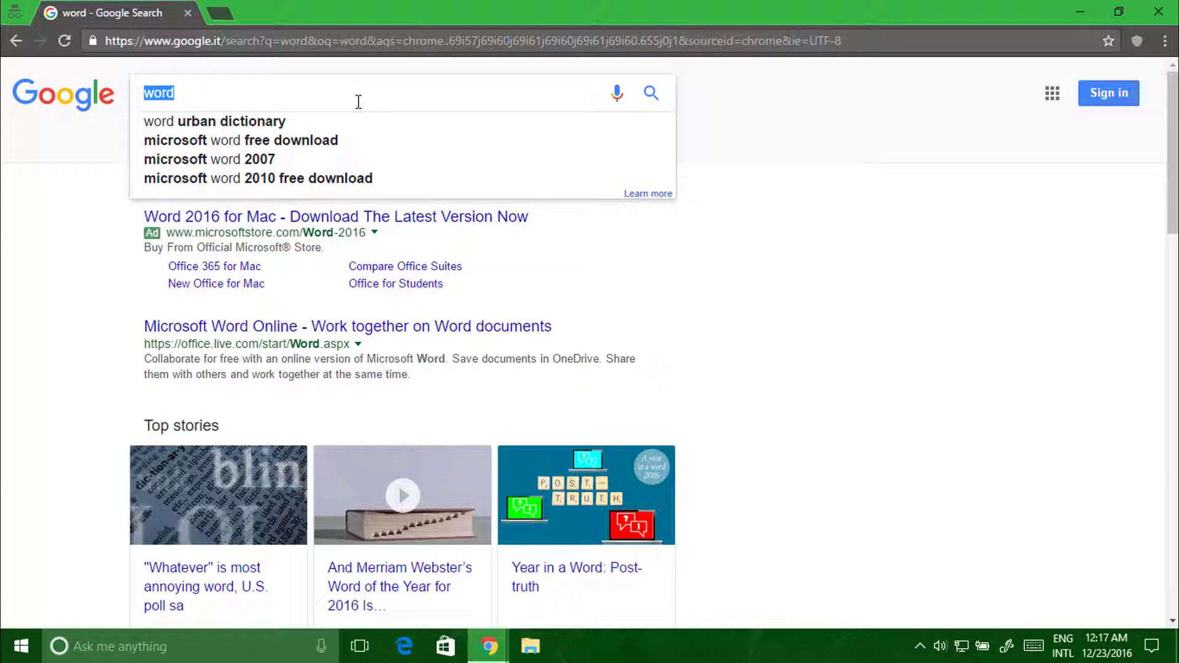
text(my lo)
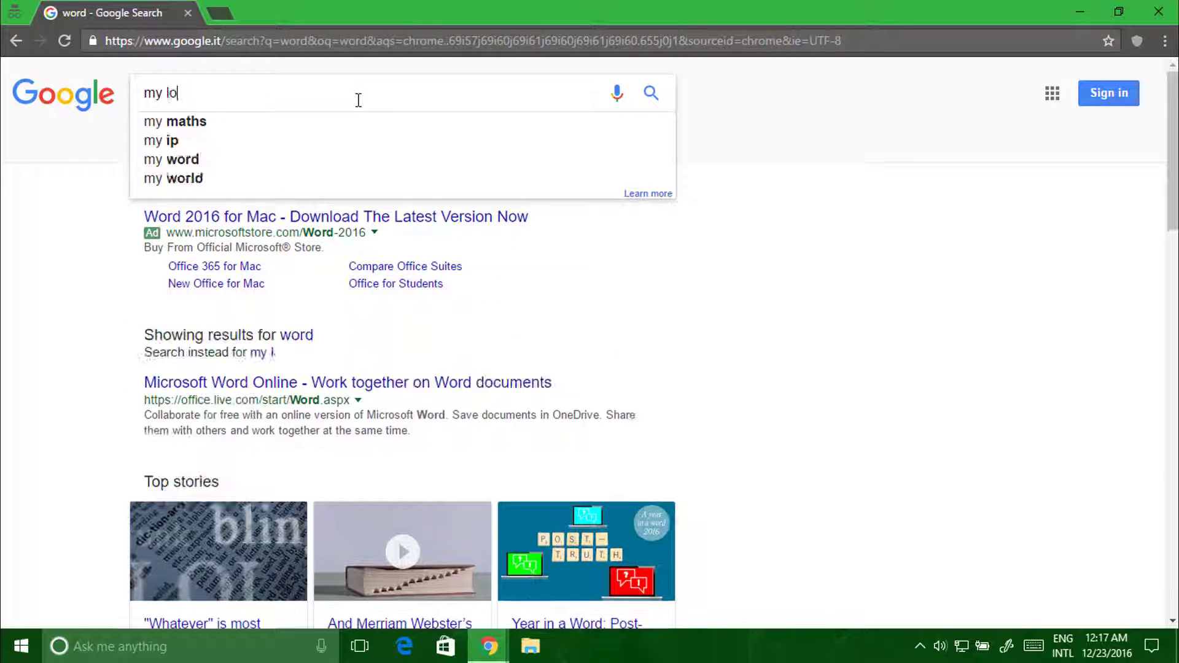
text(cation)
Step: Search 'my location' and open My Current Location, showing Quartiere XXIV Don Bosco, Roma, Italy
key(Return)
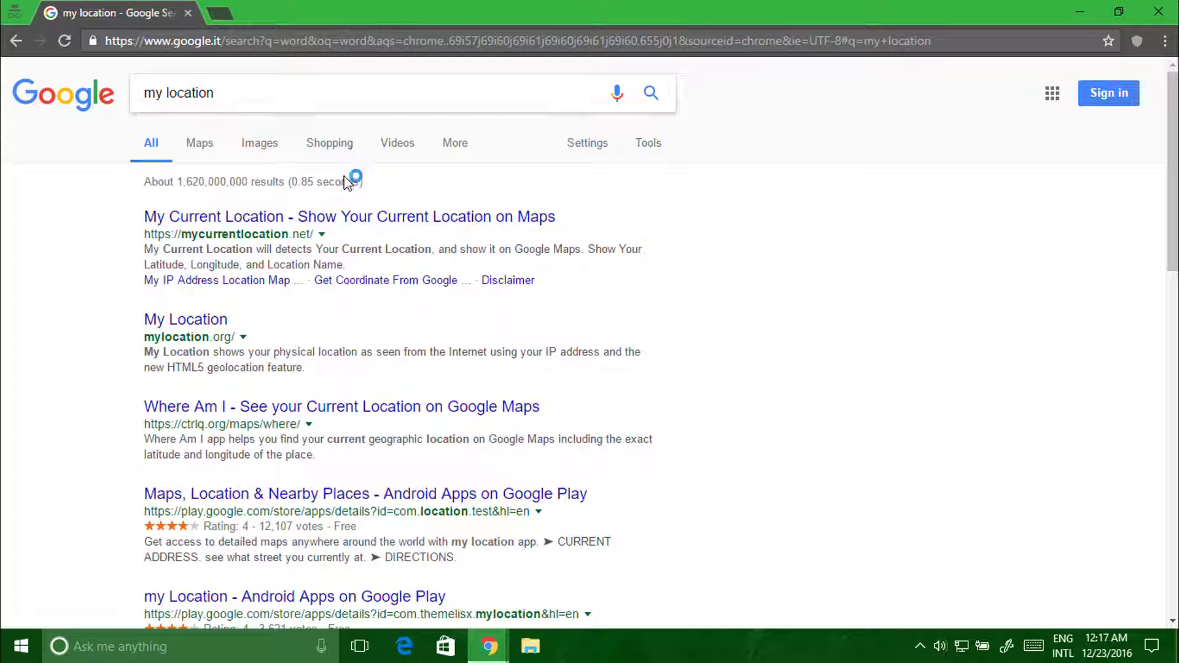
click(339, 220)
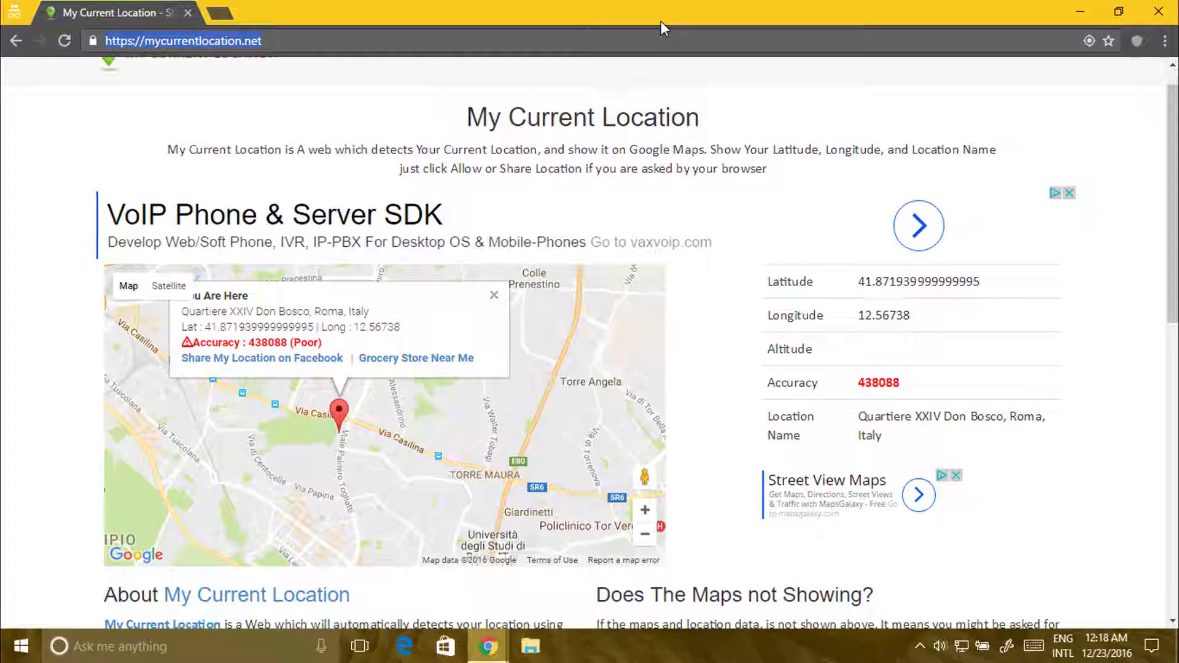
Step: Close the incognito window, search 'betternet' in a new tab, and dismiss the privacy reminder
click(1146, 14)
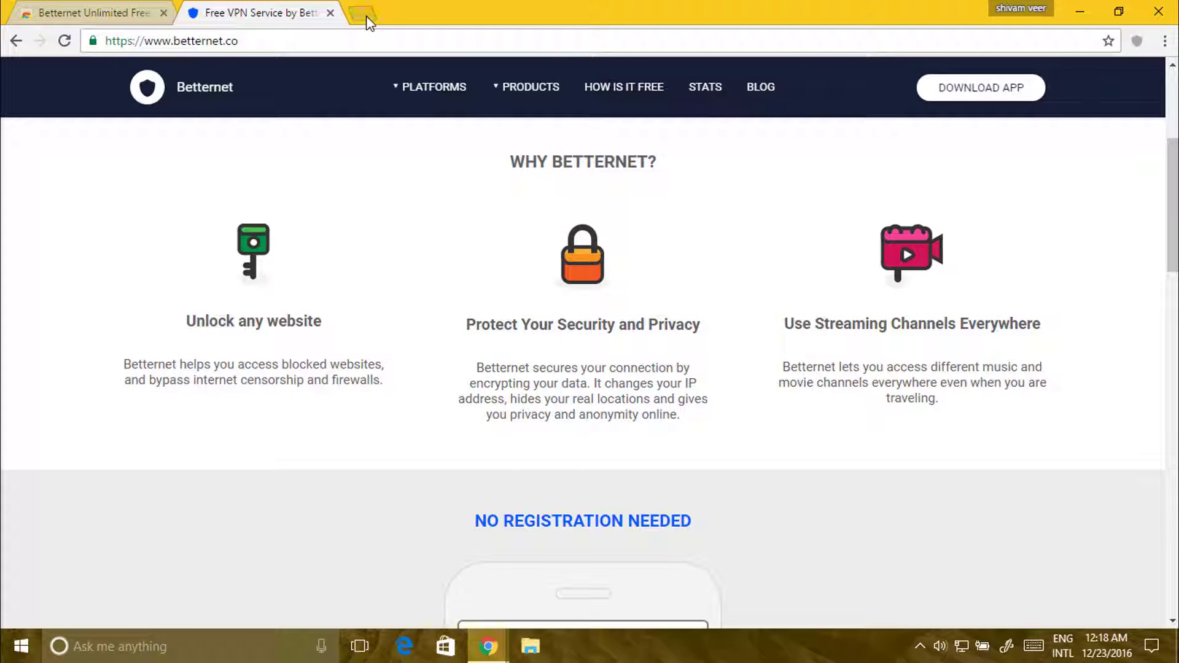
click(364, 13)
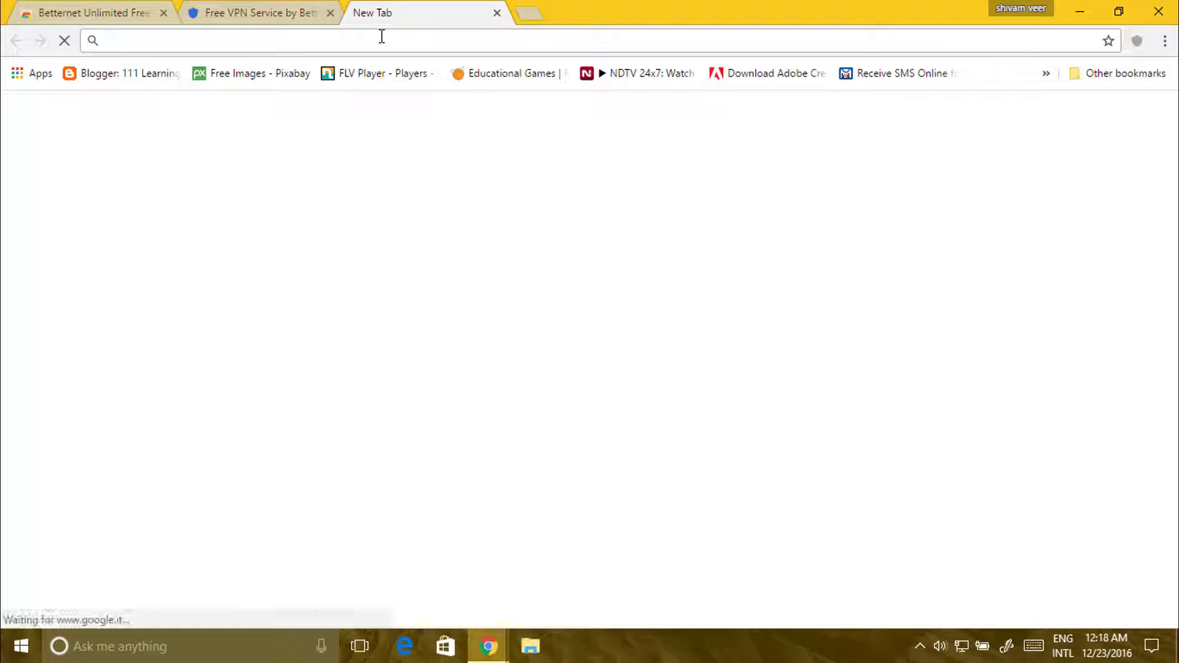
text(betternet)
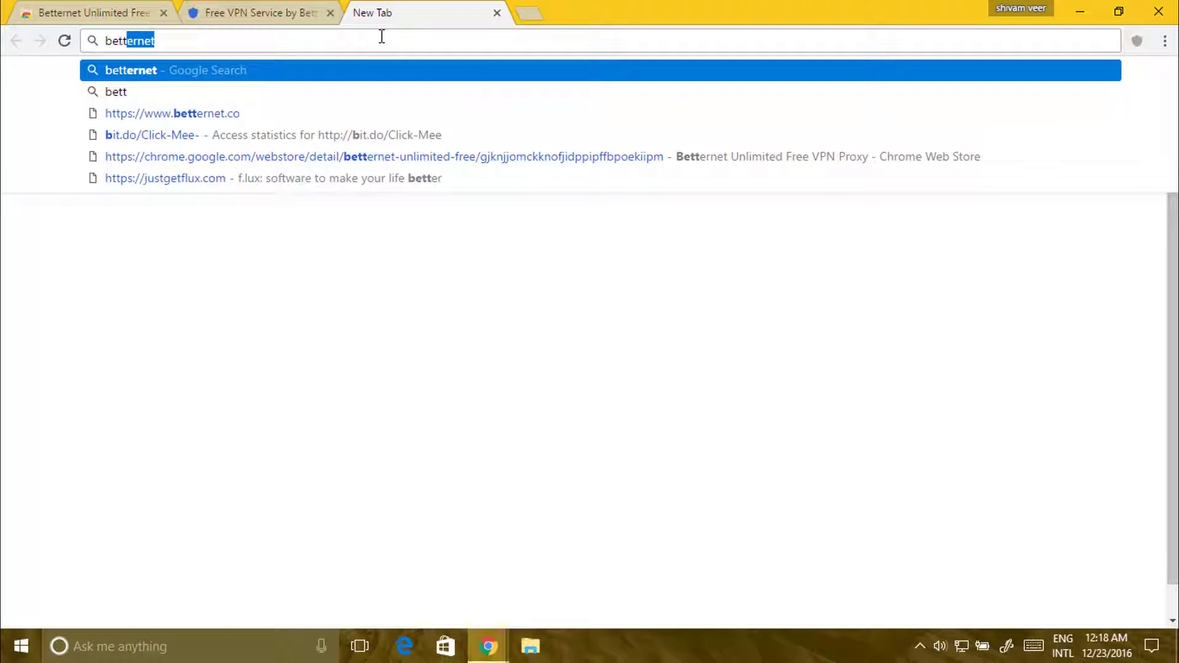
key(Return)
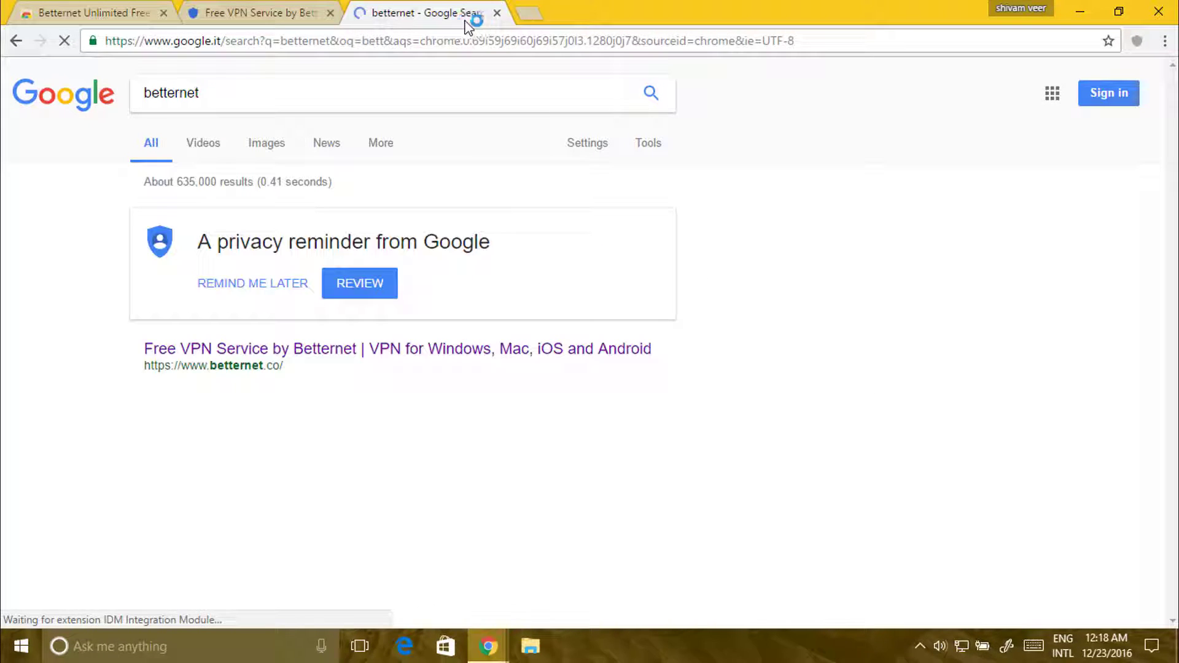
click(283, 283)
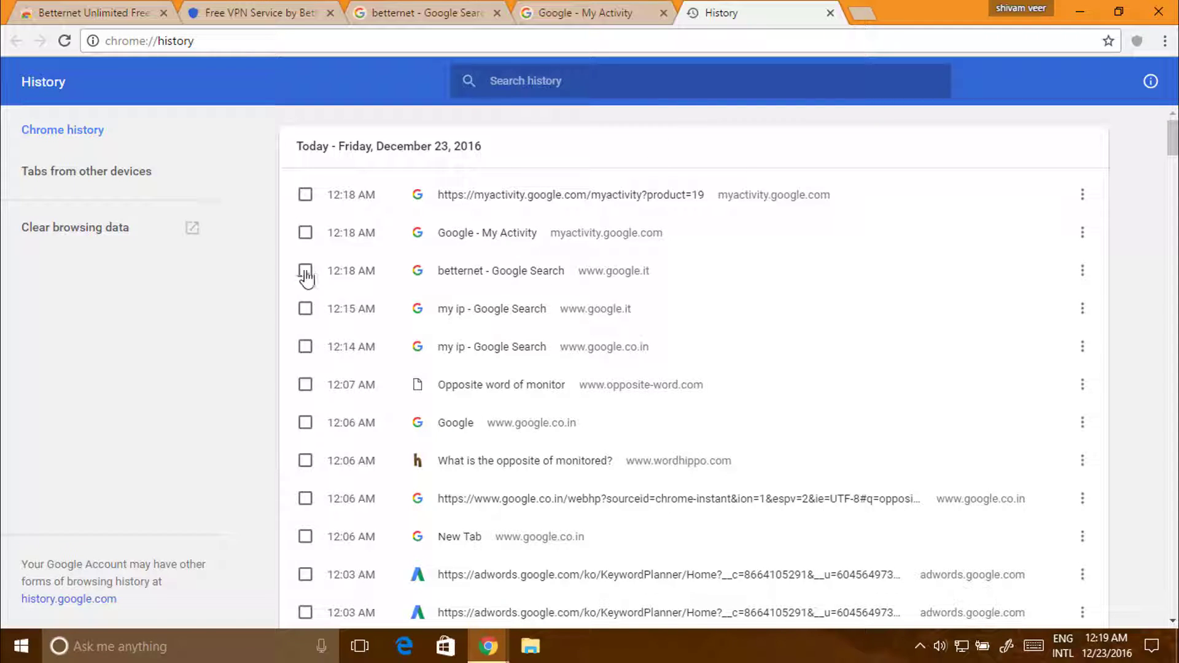
Step: Close the 'Google - My Activity' and History tabs, then open incognito with Ctrl+Shift+N
click(624, 18)
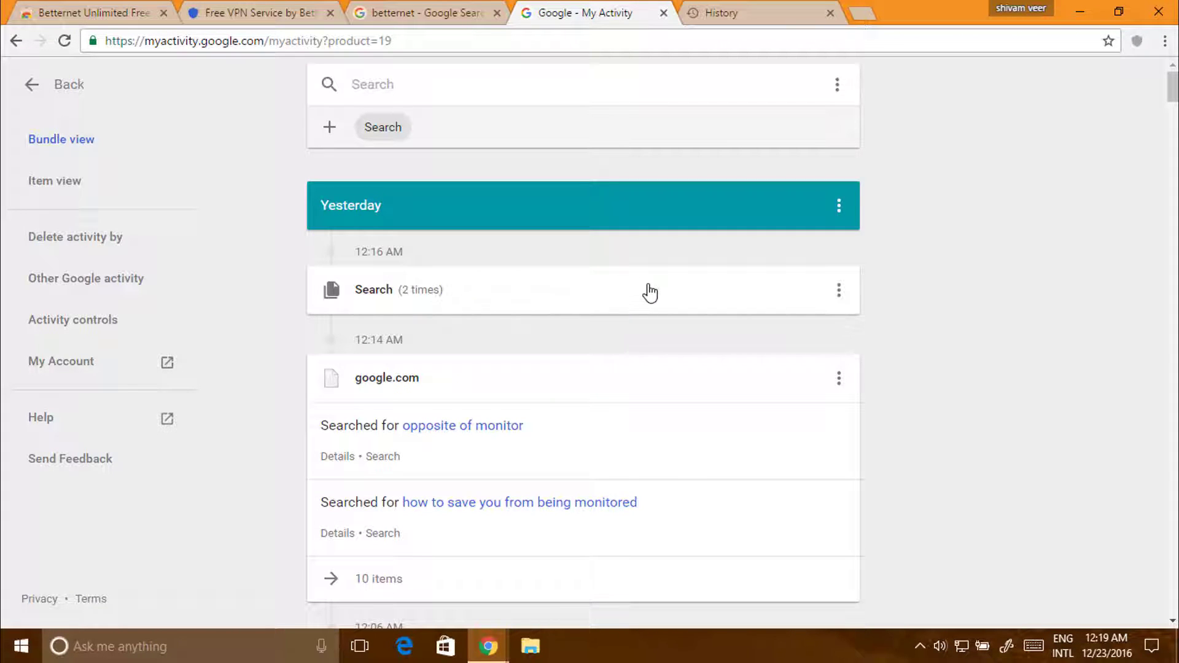
click(663, 13)
click(663, 13)
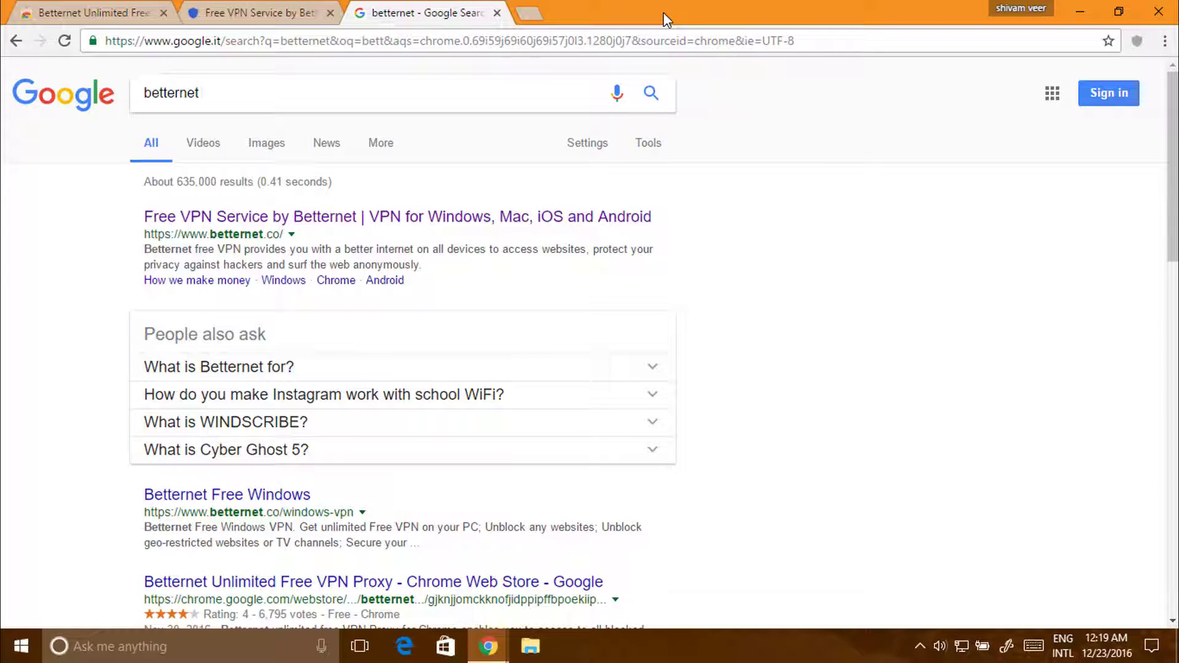
key(ctrl+shift+n)
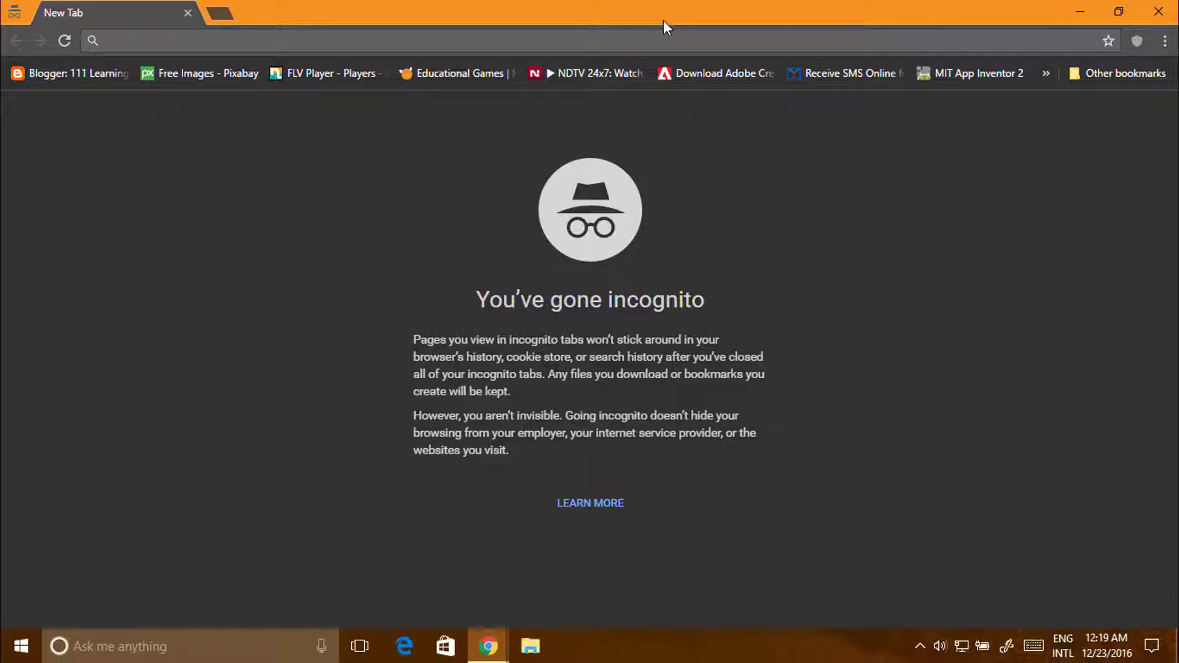
click(919, 646)
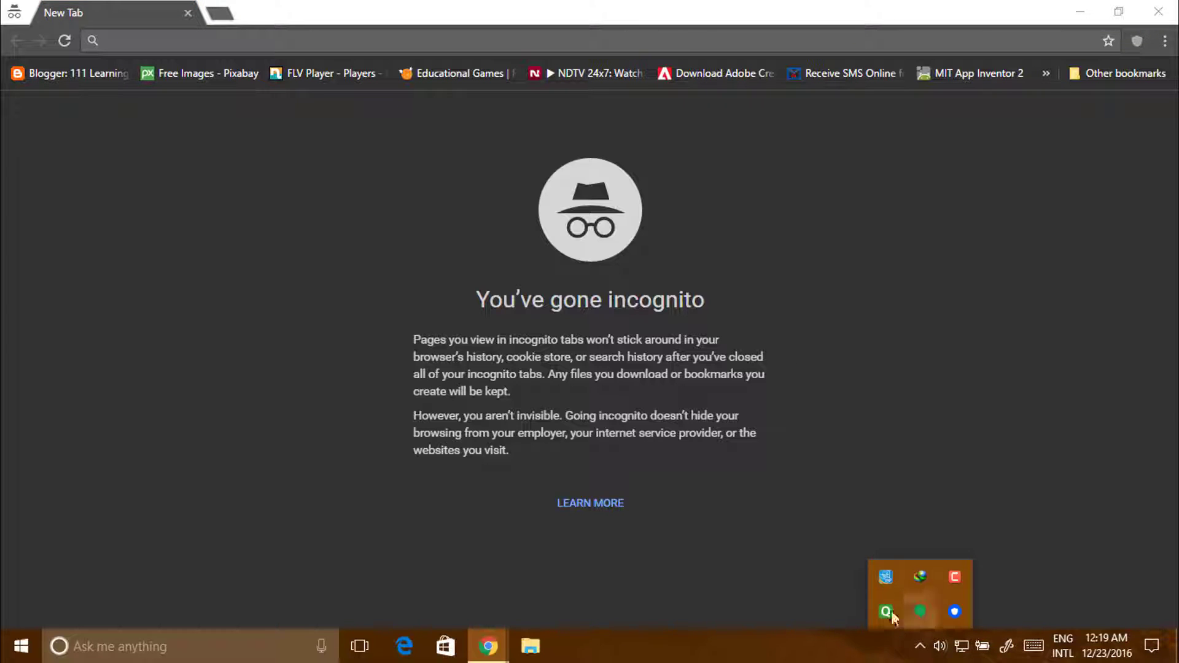
click(840, 407)
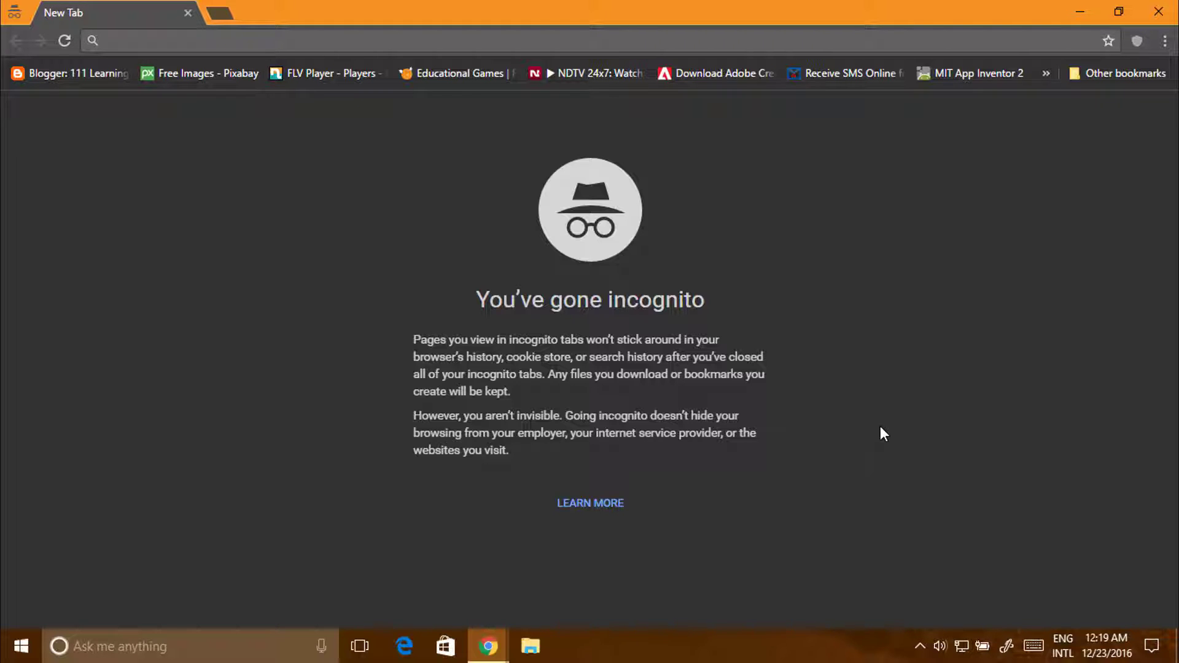